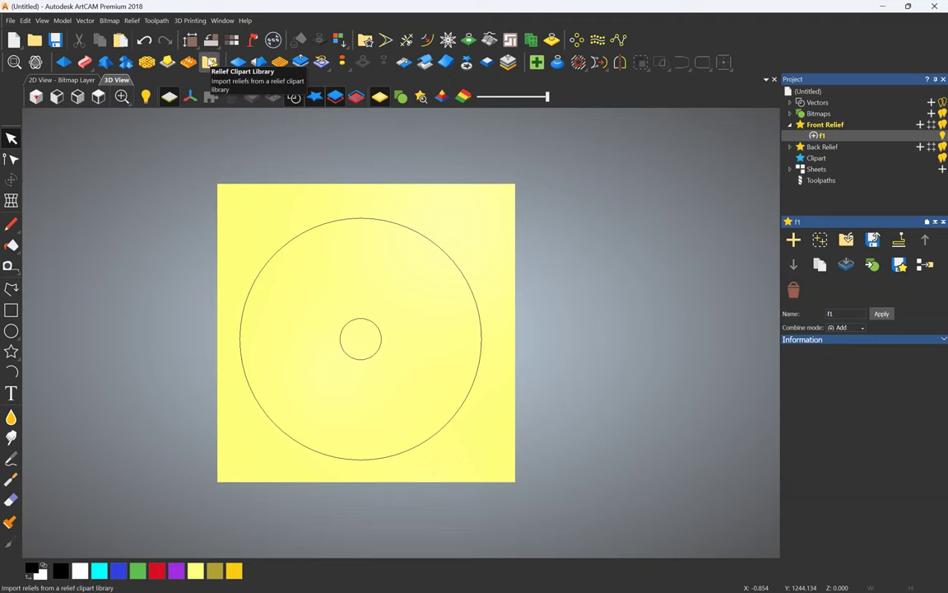
- Place the f1 ornament from the 3DModelClub relief clipart library onto the model
left_click(210, 62)
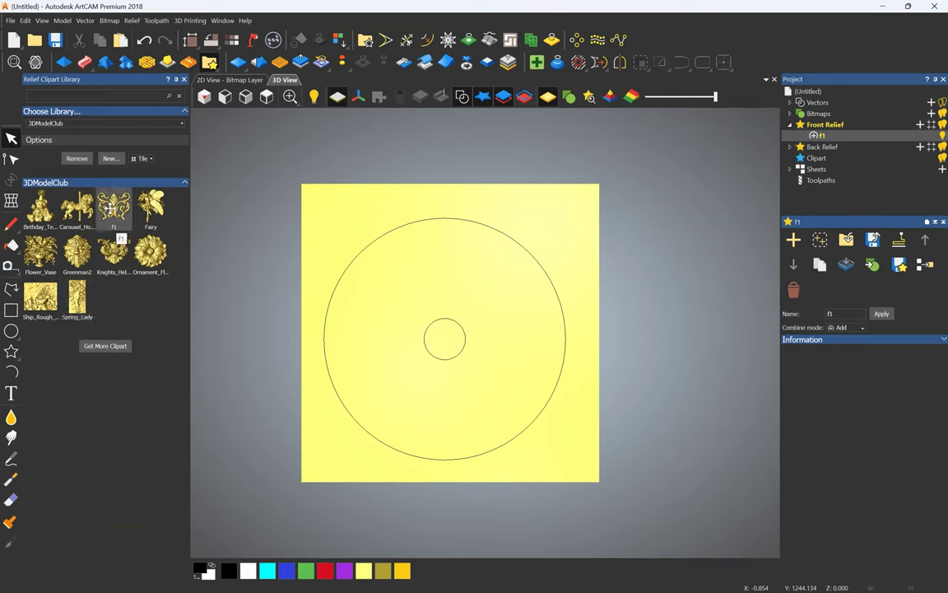
left_click_drag(112, 208, 438, 286)
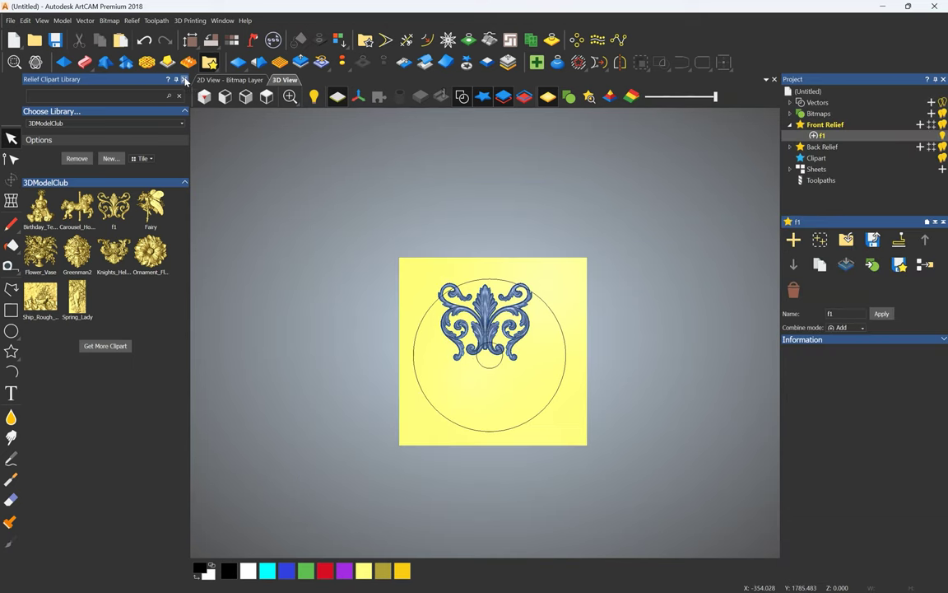
left_click(185, 80)
- Position the f1 ornament over the upper half of the large circle, centred above the small circle
scroll(387, 342, "up", 3)
left_click(428, 287)
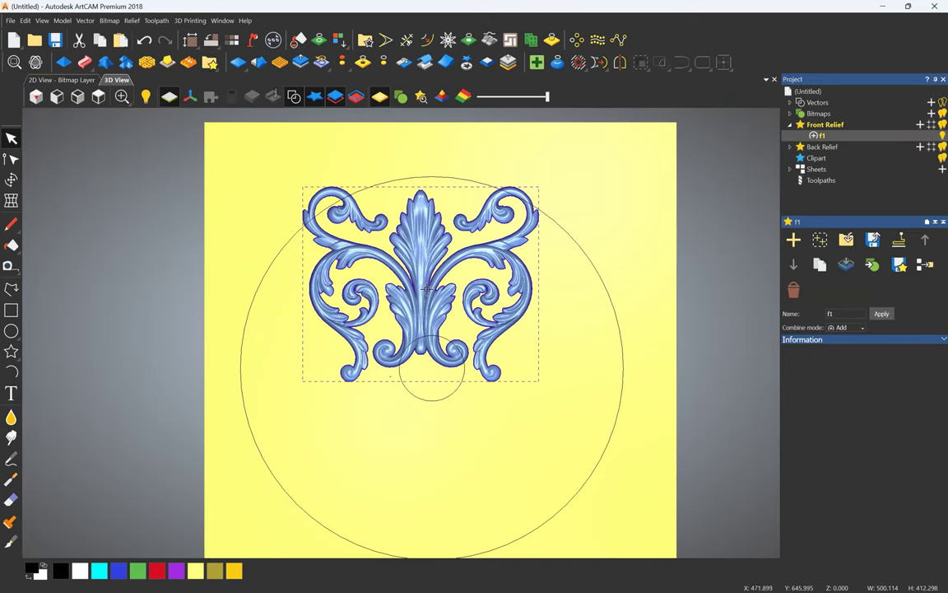
left_click_drag(421, 293, 435, 267)
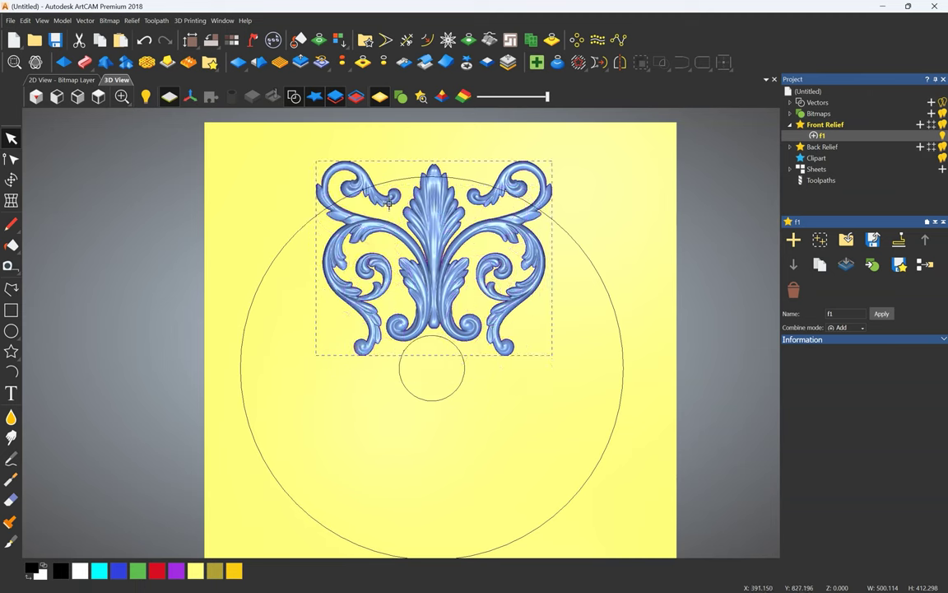
scroll(394, 230, "down", 2)
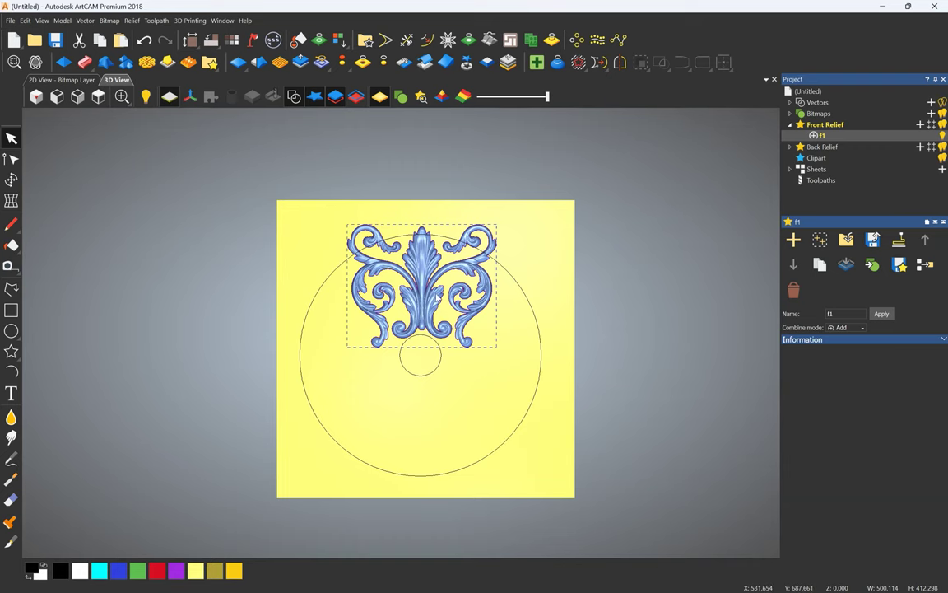
scroll(403, 296, "up", 2)
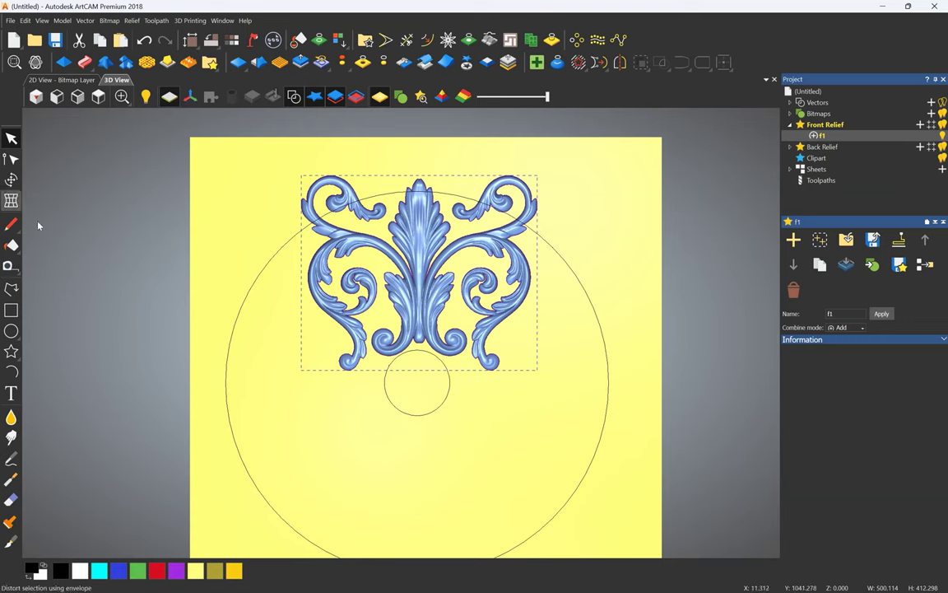
left_click_drag(419, 234, 420, 249)
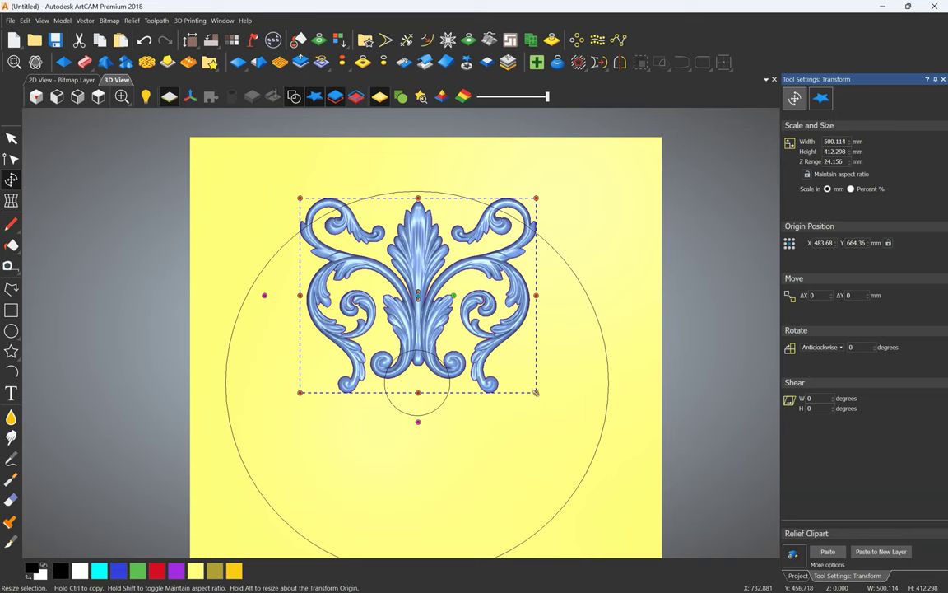
- Scale the ornament to about 409 x 338 mm and move it off to the right side of the yellow square
left_click_drag(536, 393, 492, 356)
left_click_drag(401, 300, 424, 306)
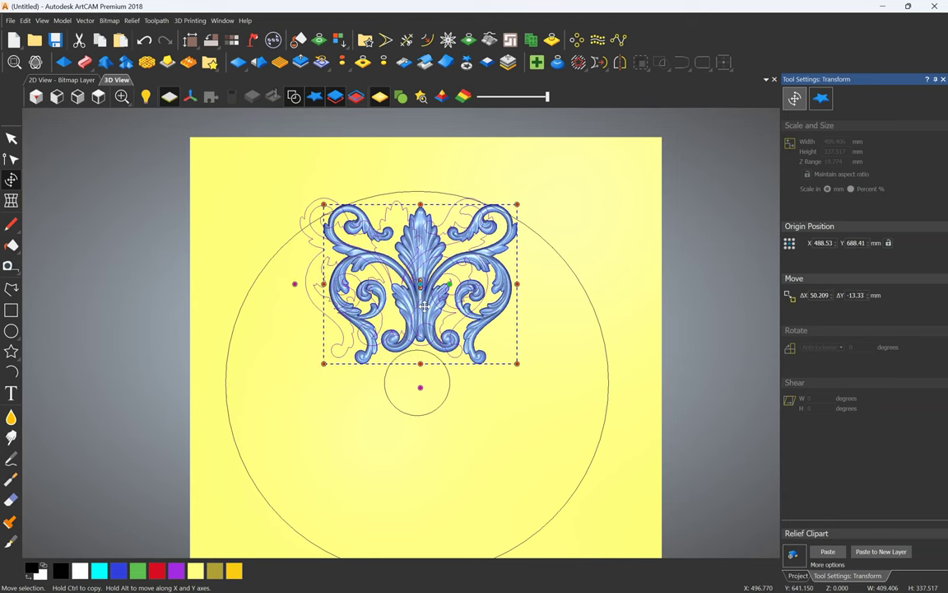
scroll(396, 298, "down", 2)
scroll(386, 296, "up", 1)
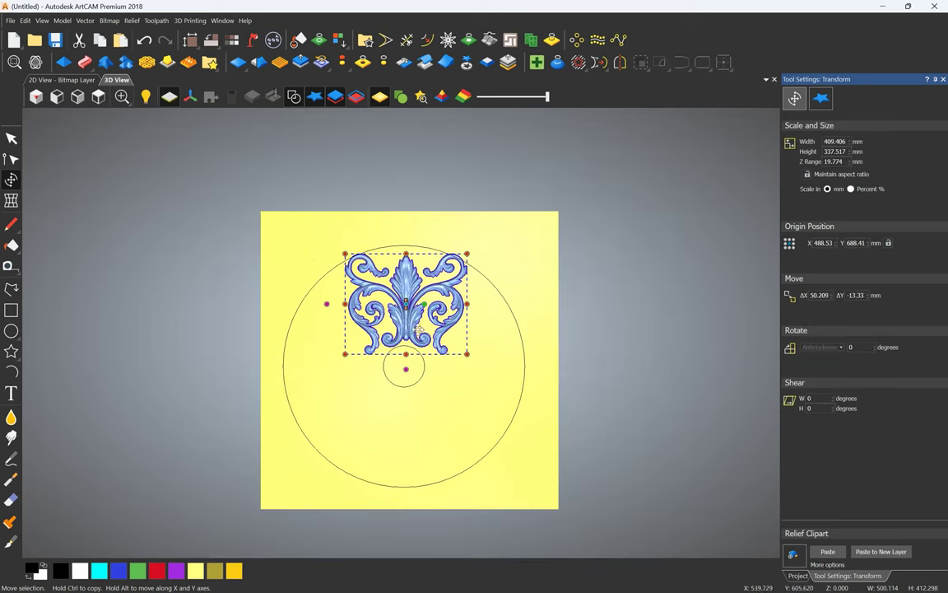
left_click_drag(425, 323, 630, 296)
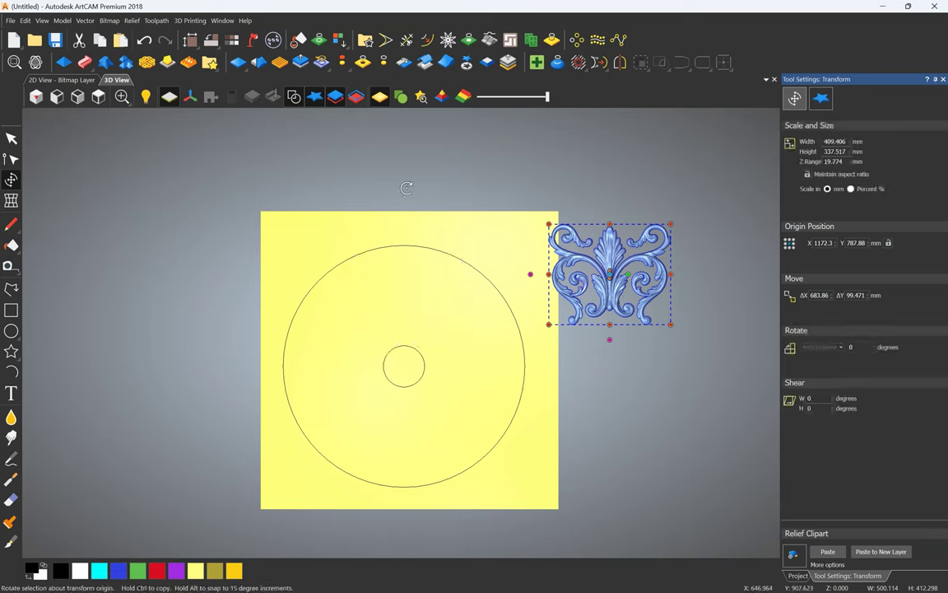
left_click(55, 273)
- Draw a vertical polyline about 462 mm long from the circles' centre to just beyond the top of the outer circle
left_click(10, 288)
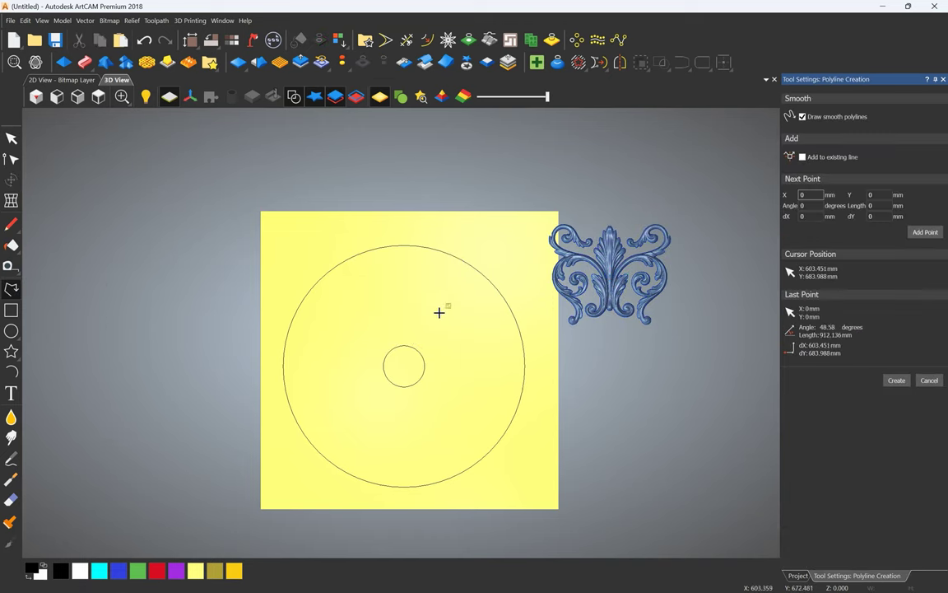
left_click(404, 366)
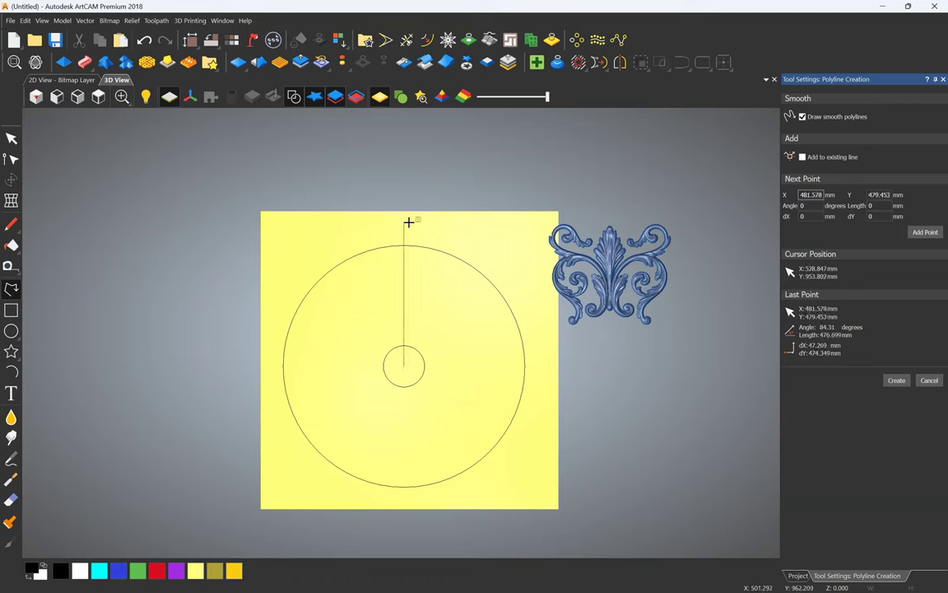
left_click(407, 229)
right_click(436, 307)
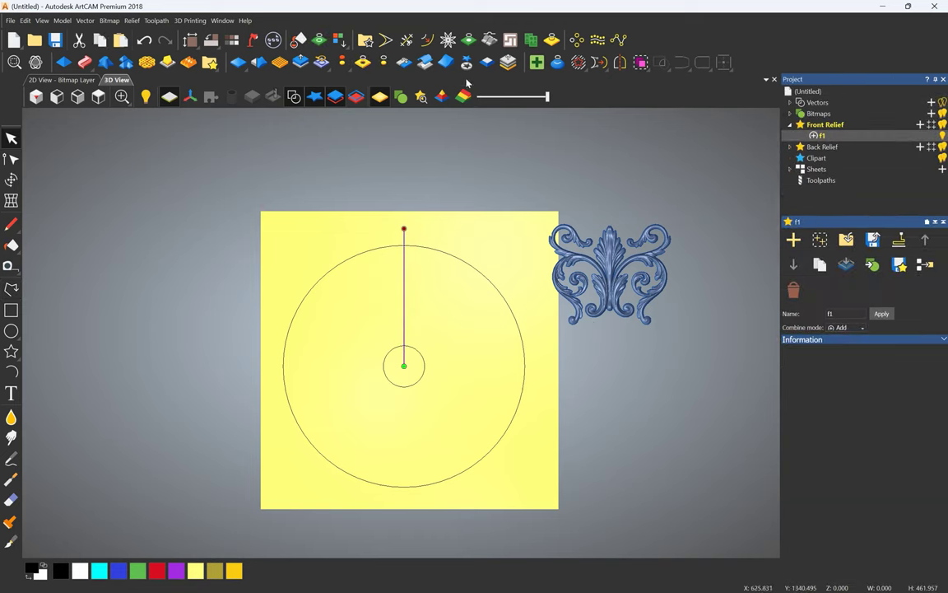
- Rotate-copy the vertical line about the circles' centre to make 8 objects over a total of 360 degrees
left_click(576, 39)
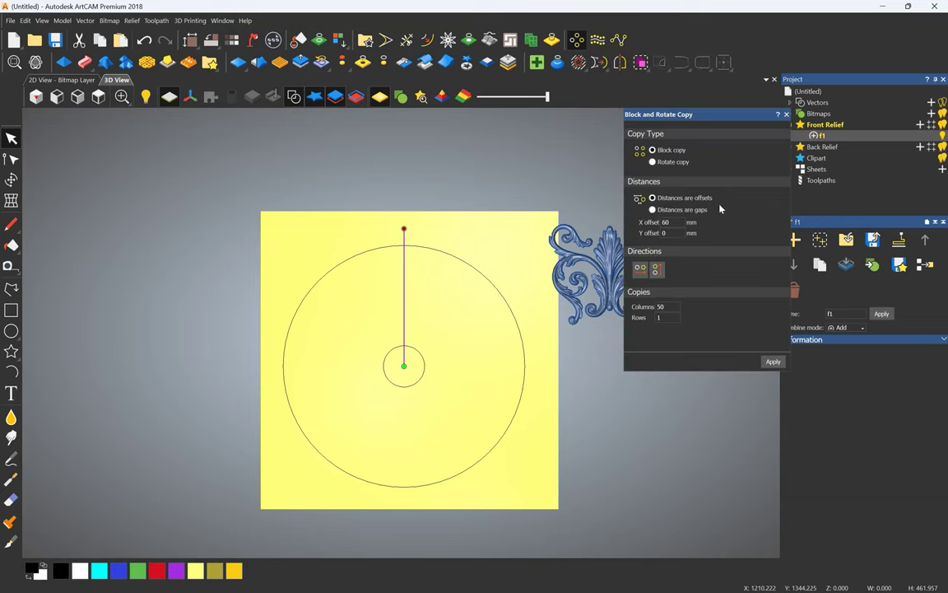
left_click(667, 162)
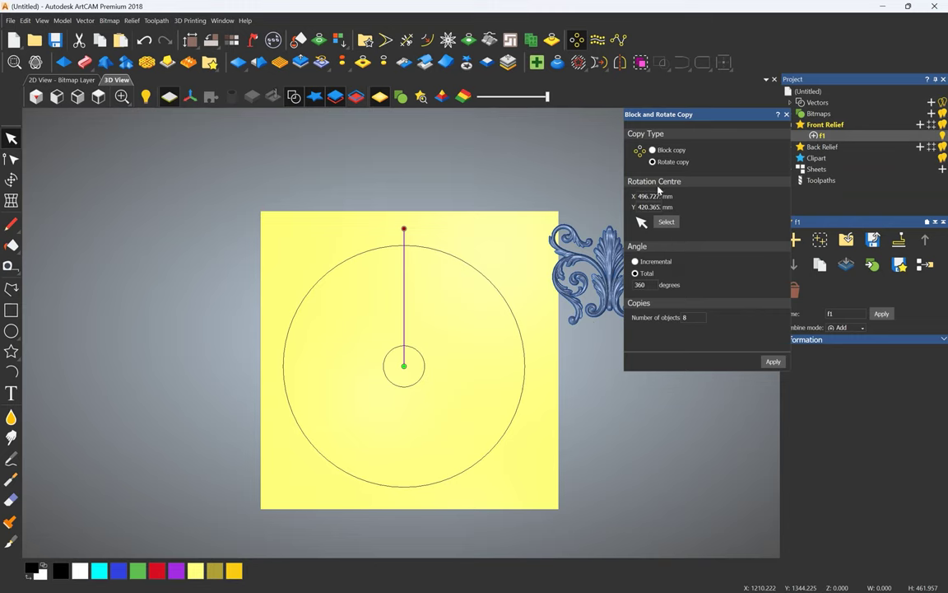
left_click(667, 223)
left_click(403, 367)
left_click(656, 285)
left_click(698, 317)
left_click(773, 361)
left_click(461, 239)
scroll(401, 286, "up", 2)
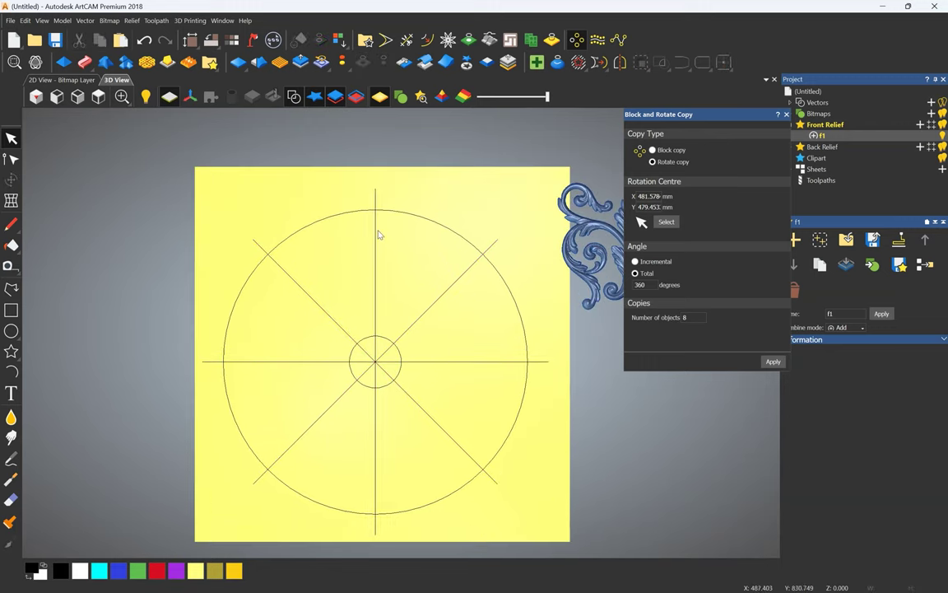
scroll(403, 297, "down", 1)
scroll(403, 297, "down", 1)
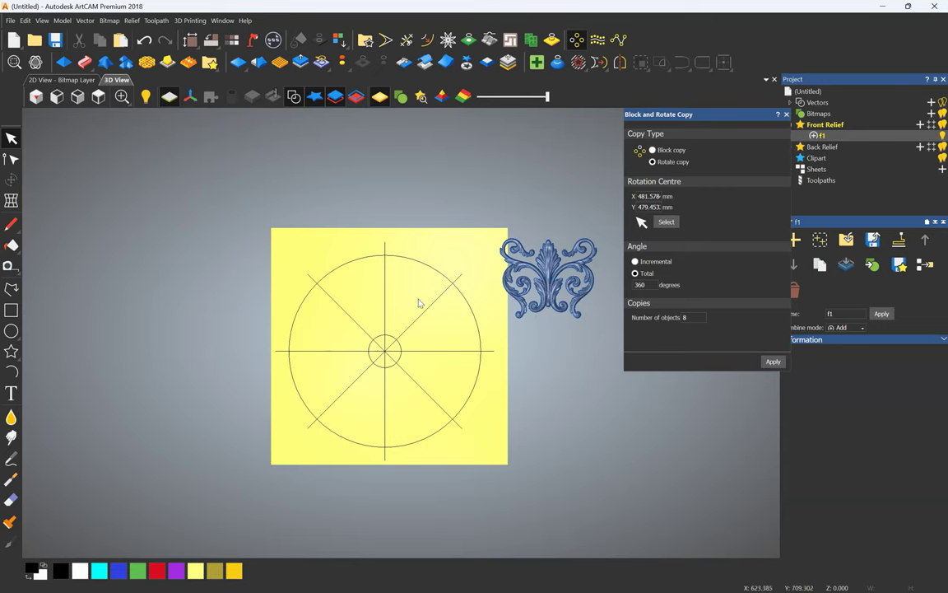
scroll(422, 299, "up", 2)
scroll(392, 282, "down", 2)
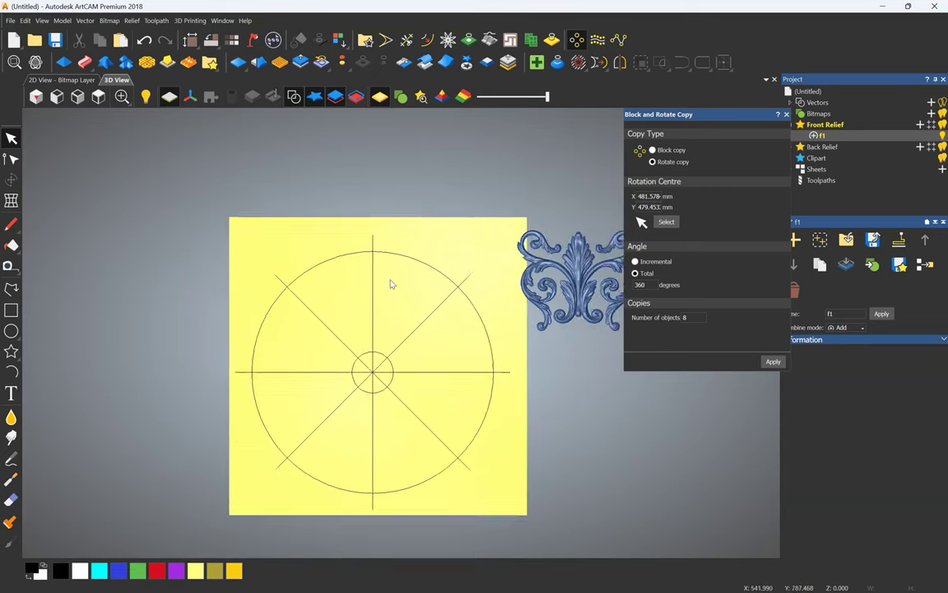
scroll(407, 409, "up", 2)
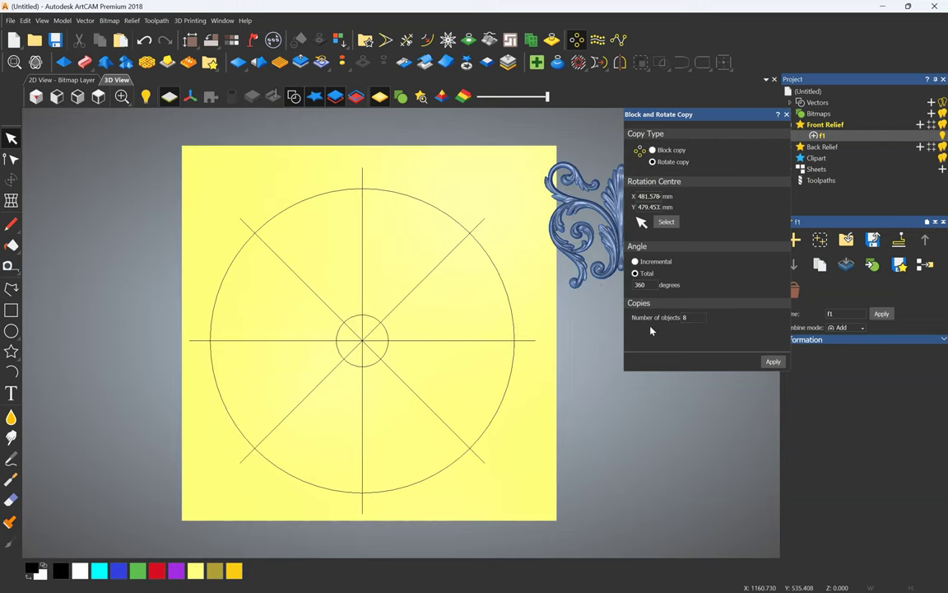
scroll(401, 363, "down", 2)
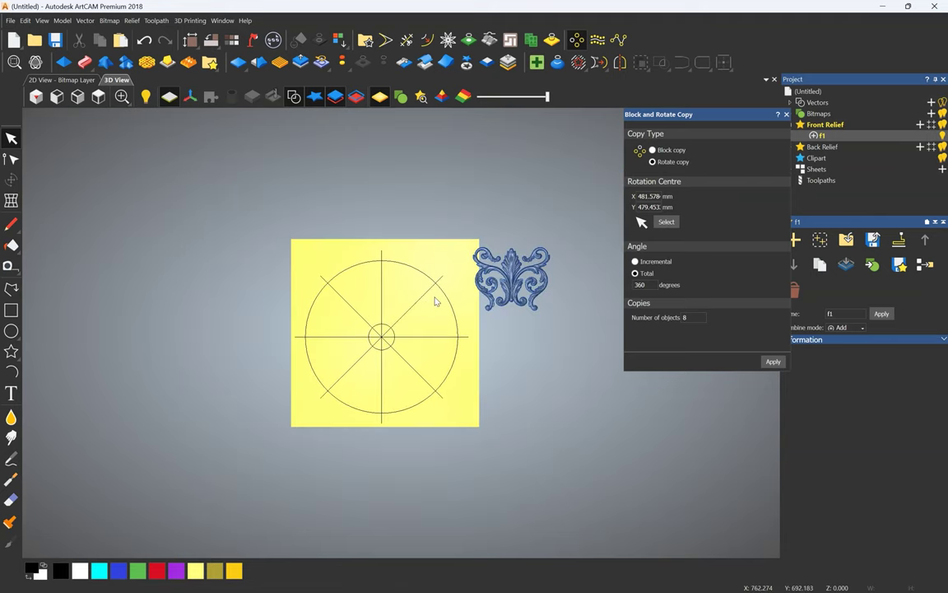
- Trim the outer and inner circles on both sides of the sector just clockwise of the top line, isolating its two arcs
left_click(407, 39)
left_click(377, 261)
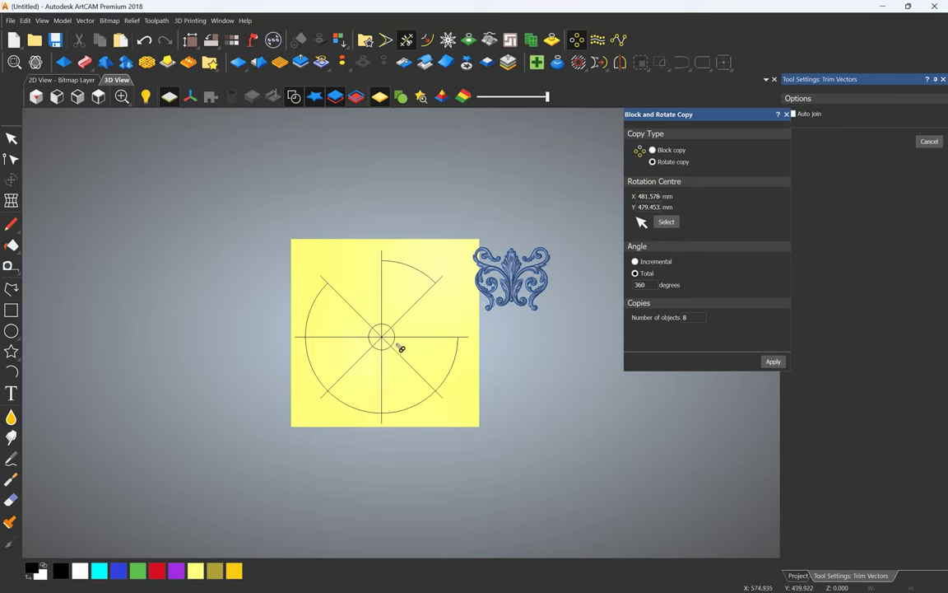
scroll(393, 337, "up", 3)
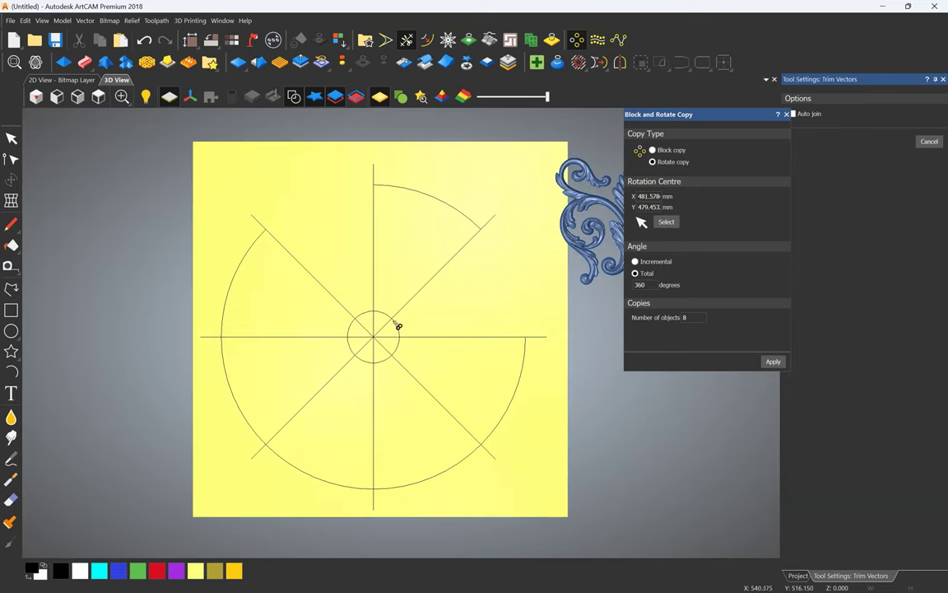
key("Escape")
- Node-edit the isolated outer arc so that its ends extend slightly past the two radial lines, about 291 x 123 mm overall
left_click(466, 219)
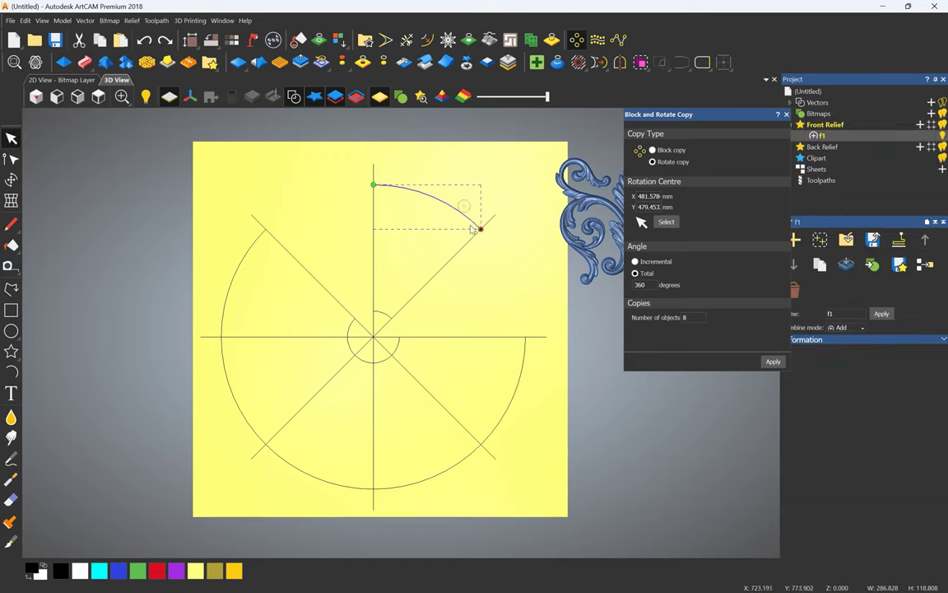
left_click(11, 159)
scroll(494, 239, "up", 4)
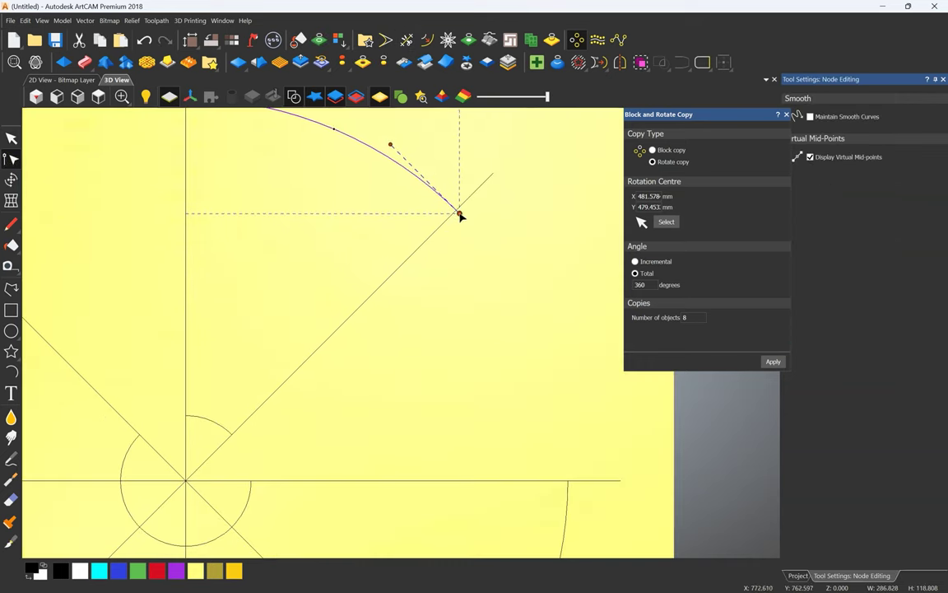
scroll(474, 289, "down", 2)
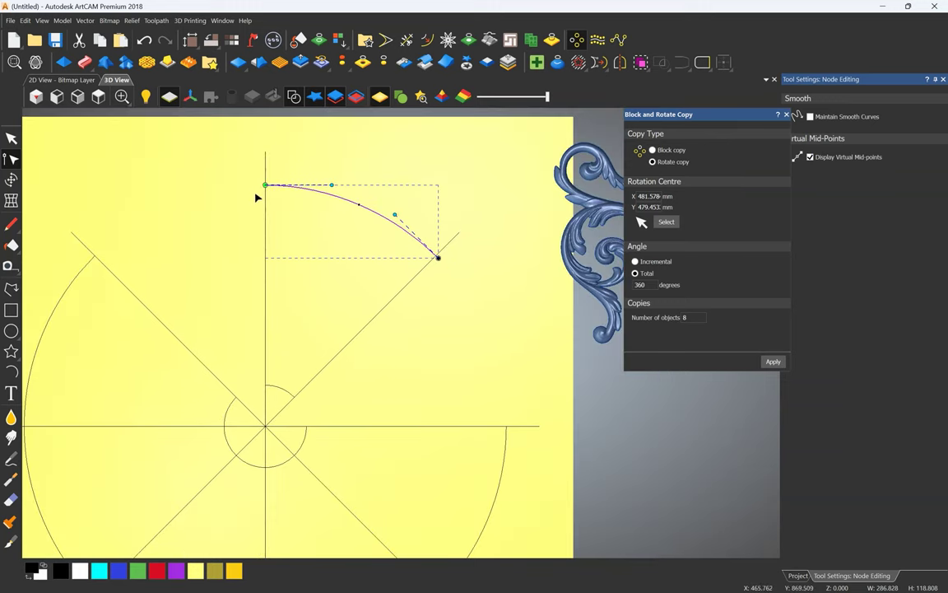
scroll(266, 185, "up", 2)
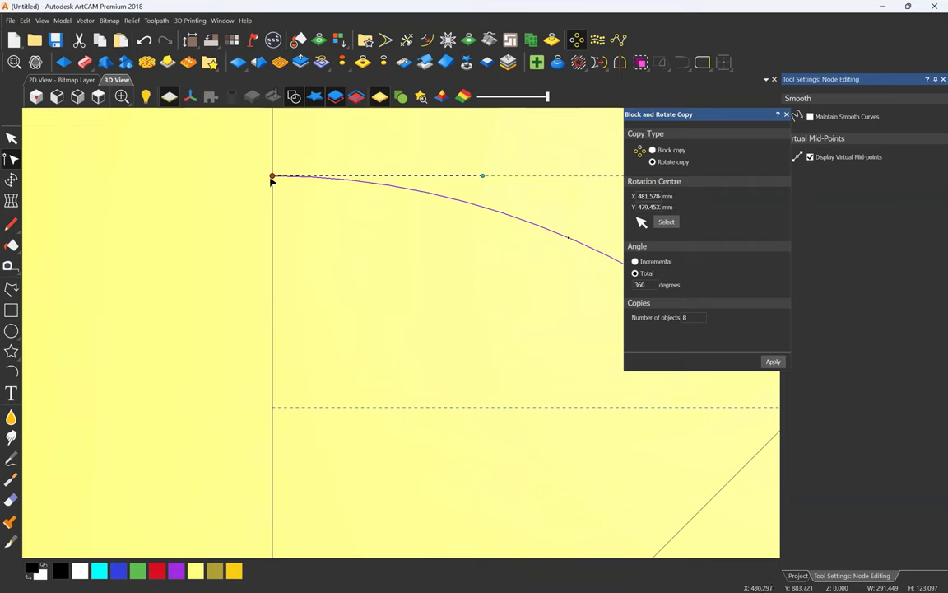
left_click_drag(270, 176, 260, 177)
- Extend both ends of the isolated inner arc slightly past the two radial lines by moving its end nodes
scroll(327, 166, "down", 4)
scroll(352, 171, "up", 4)
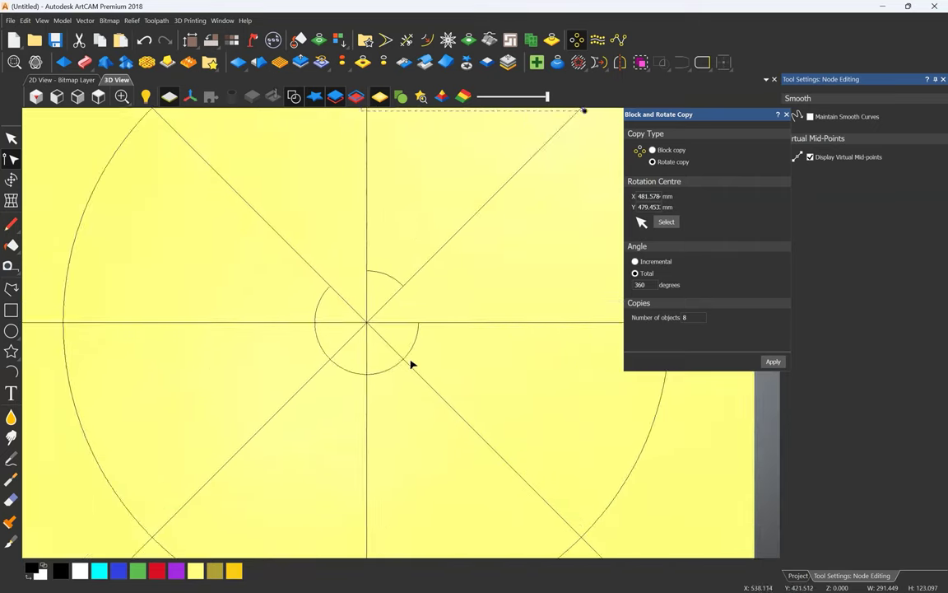
scroll(387, 243, "up", 3)
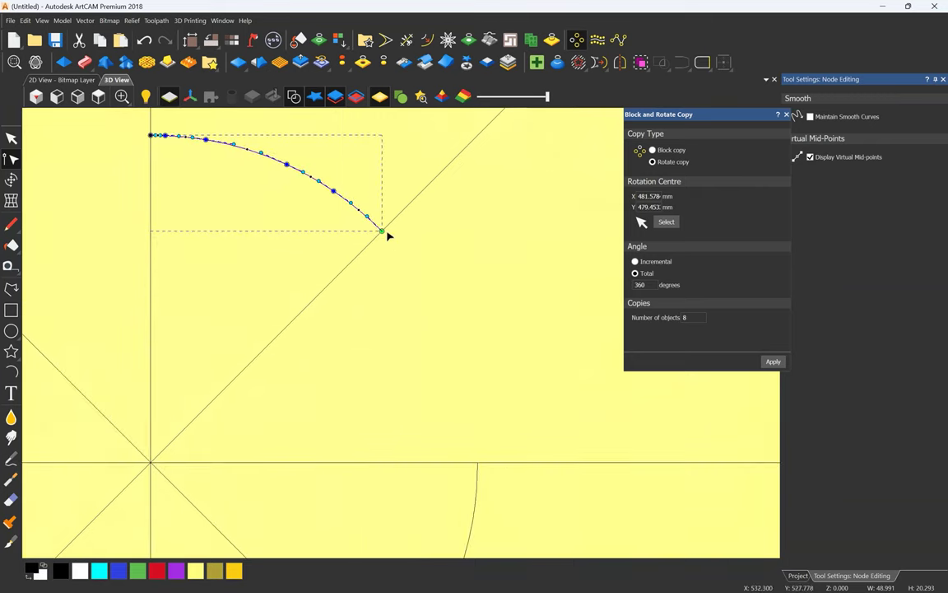
left_click_drag(381, 231, 389, 239)
left_click_drag(150, 134, 139, 137)
scroll(346, 321, "down", 5)
left_click(11, 158)
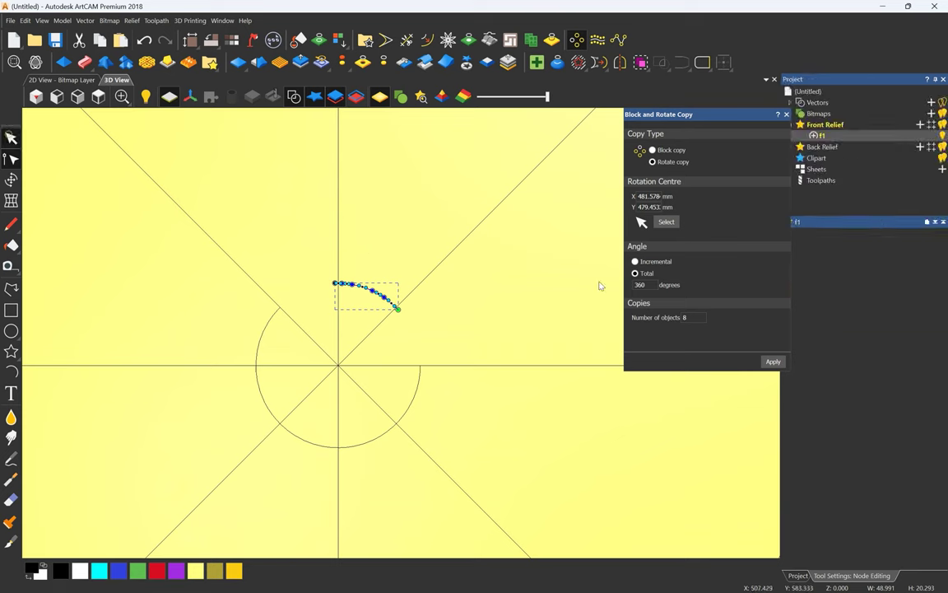
- Delete the radial lines and the leftover circle segments, keeping only the isolated outer and inner arcs
scroll(453, 394, "down", 3)
scroll(455, 251, "up", 3)
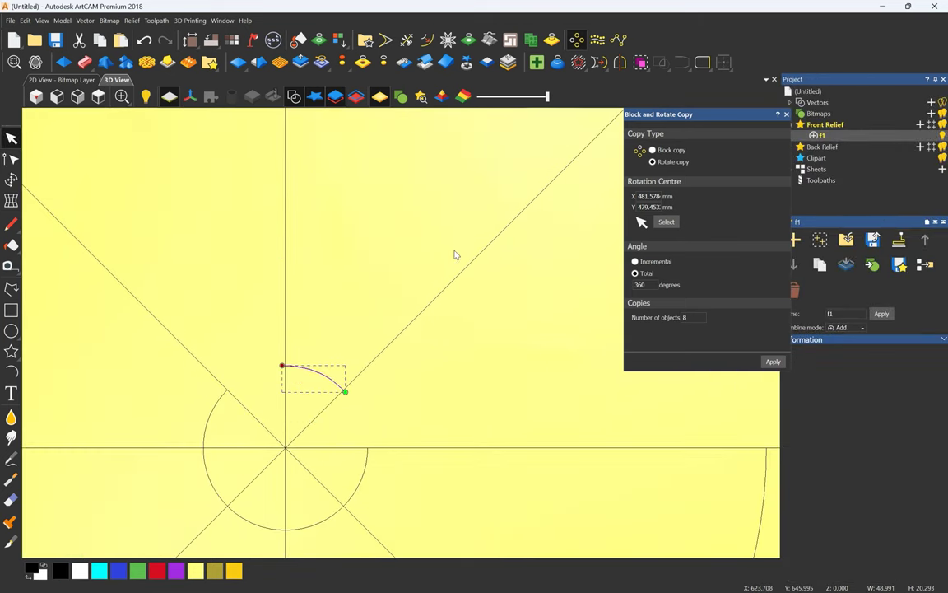
scroll(423, 323, "down", 3)
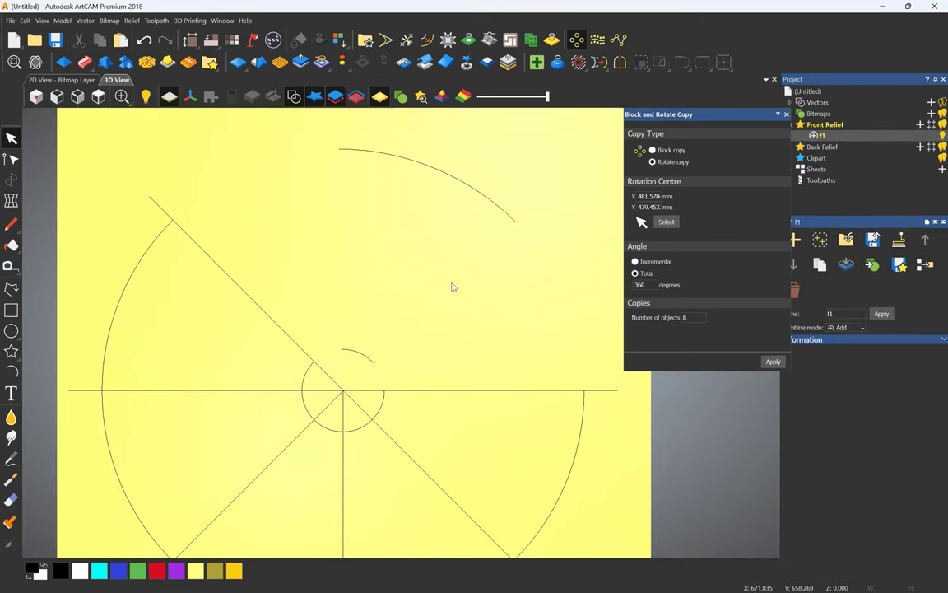
scroll(485, 461, "down", 4)
left_click_drag(375, 446, 354, 408)
key("Delete")
left_click_drag(413, 393, 328, 365)
key("Delete")
left_click_drag(352, 329, 324, 390)
key("ctrl+z")
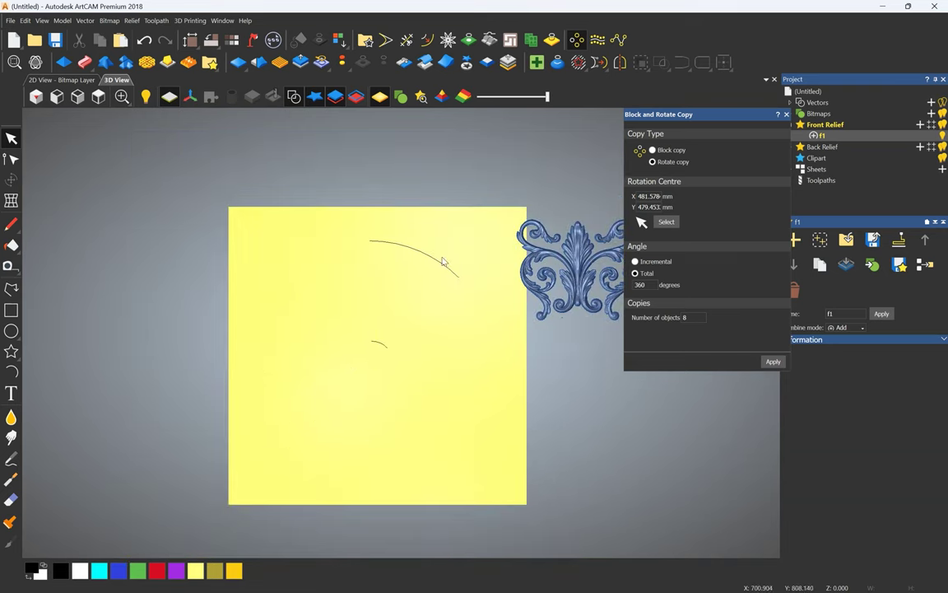
- Start an envelope distortion that wraps between two curves and set the outer arc as its top curve
scroll(385, 263, "up", 3)
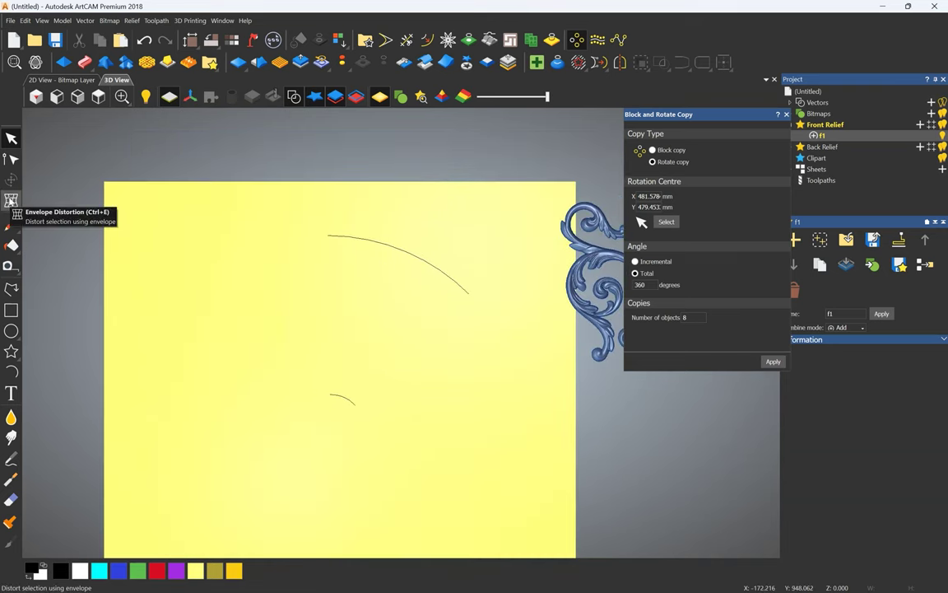
left_click(10, 200)
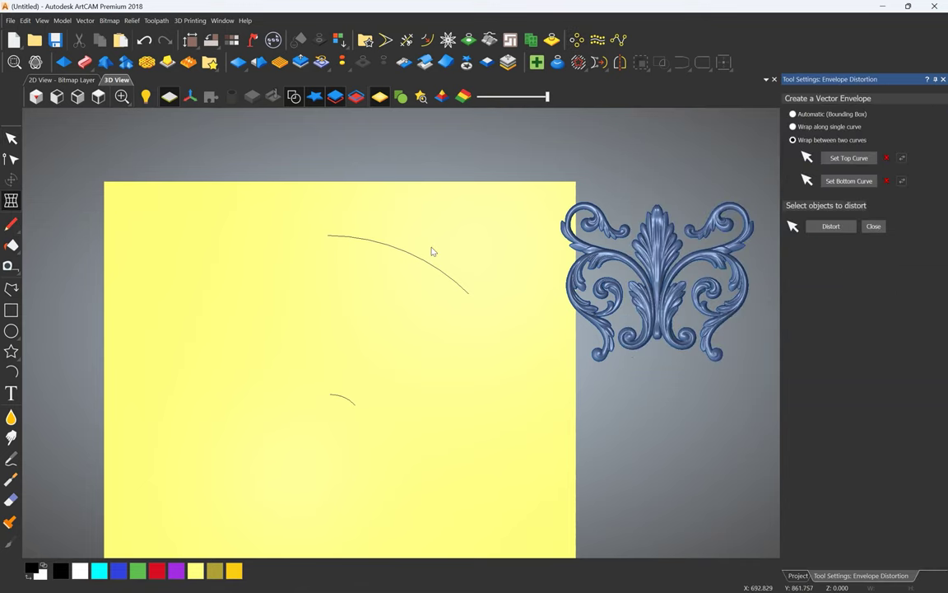
left_click(793, 113)
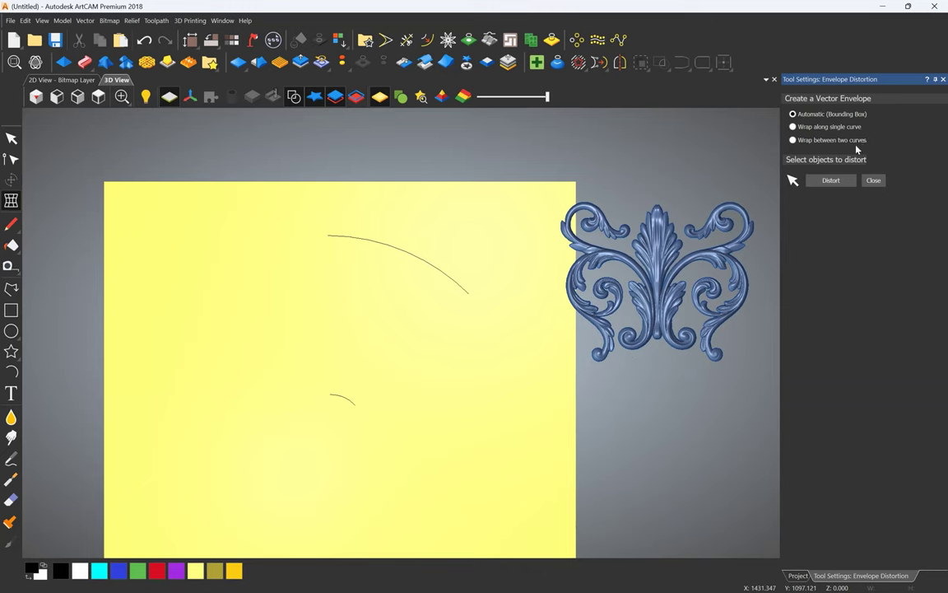
left_click(794, 141)
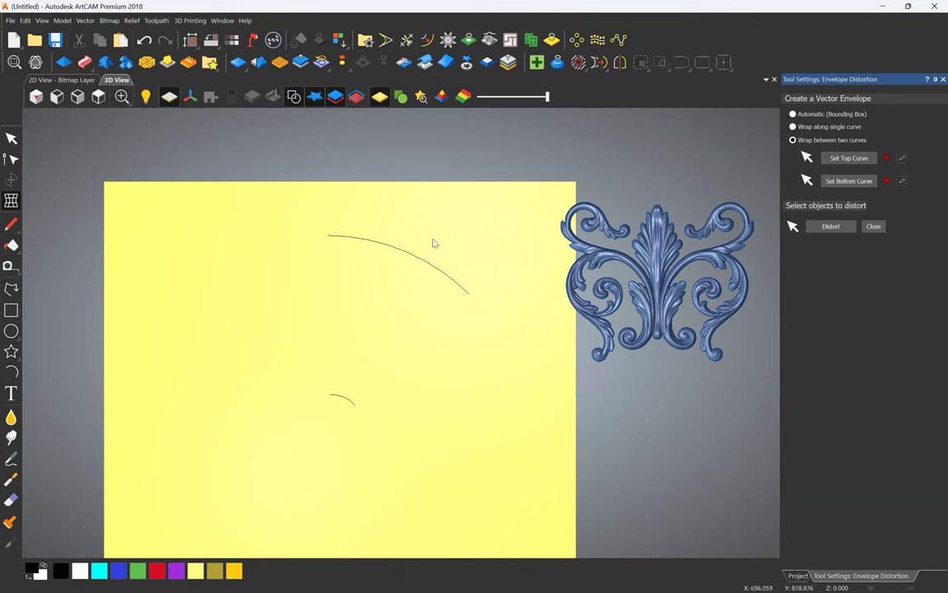
left_click(408, 250)
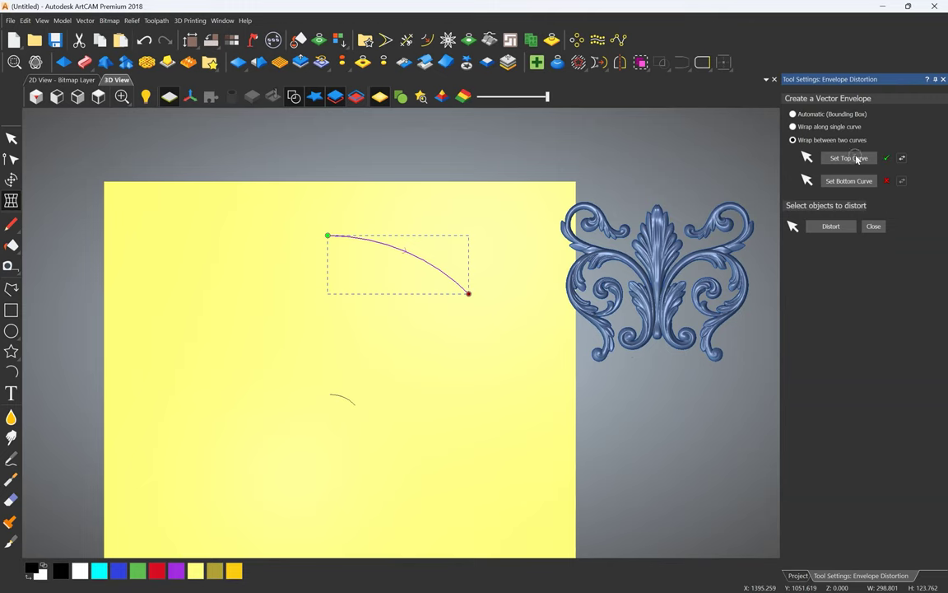
scroll(401, 253, "up", 5)
scroll(419, 257, "down", 2)
scroll(406, 276, "up", 3)
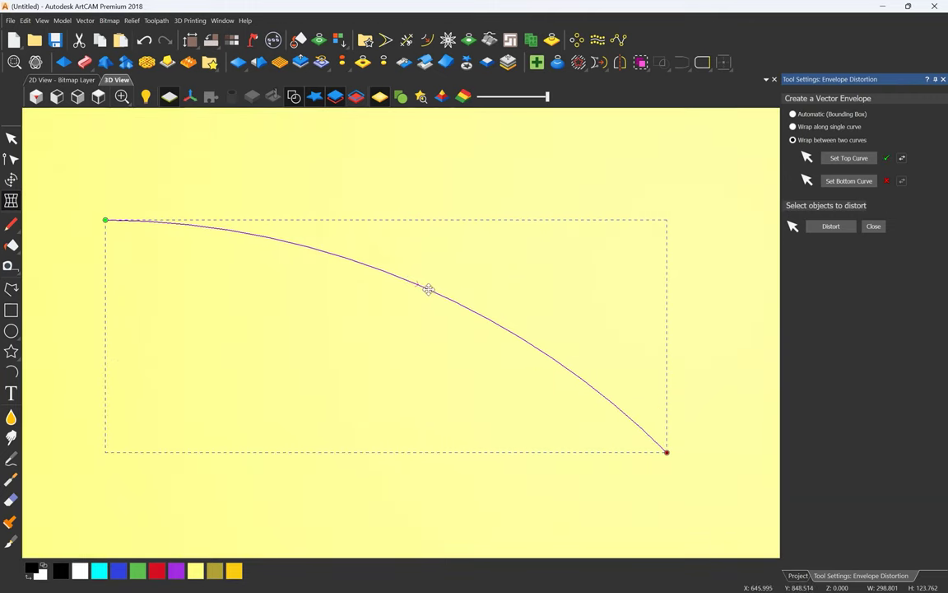
scroll(374, 282, "up", 1)
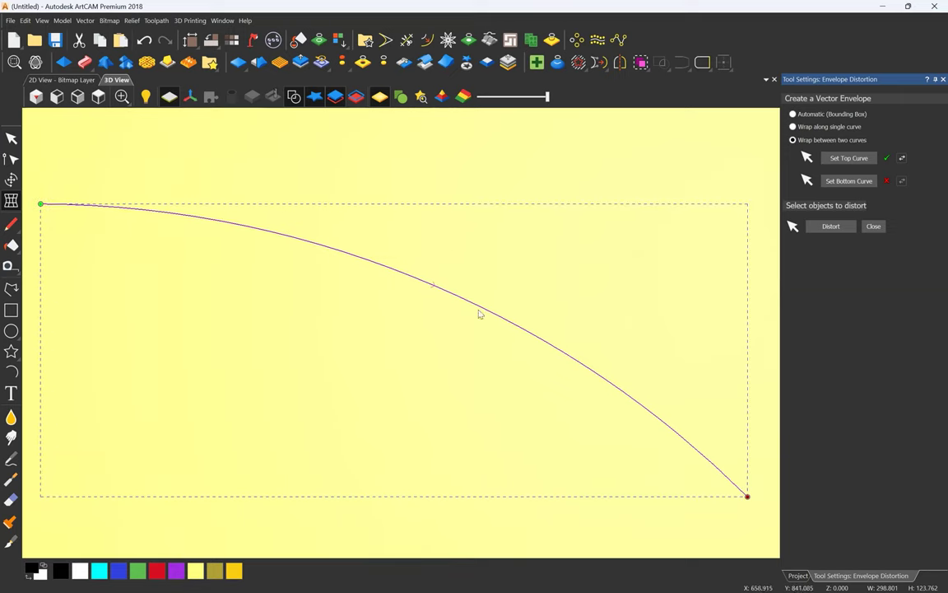
scroll(438, 212, "down", 5)
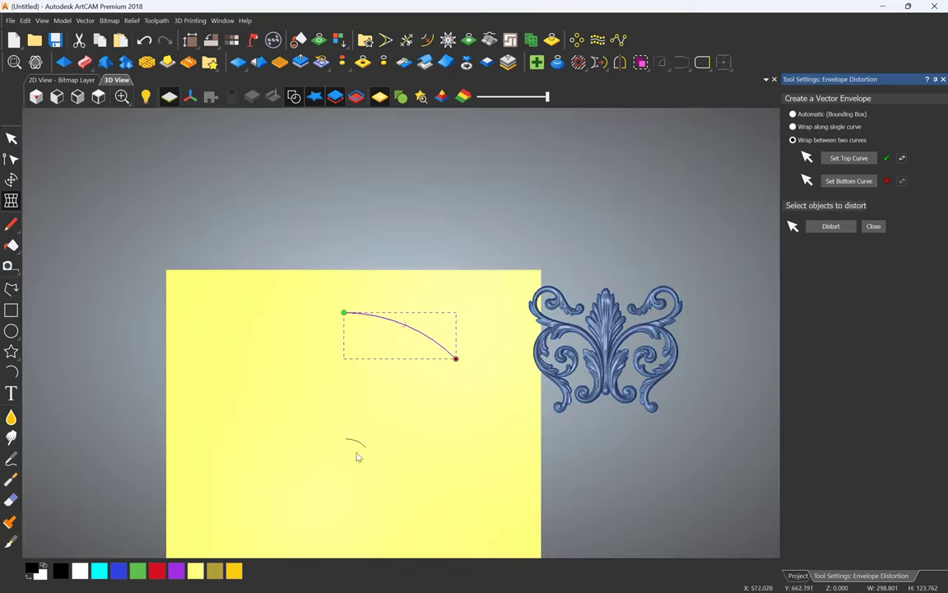
- Set the inner arc as the envelope's bottom curve and reverse its direction to match the outer arc
scroll(357, 457, "up", 4)
left_click(374, 392)
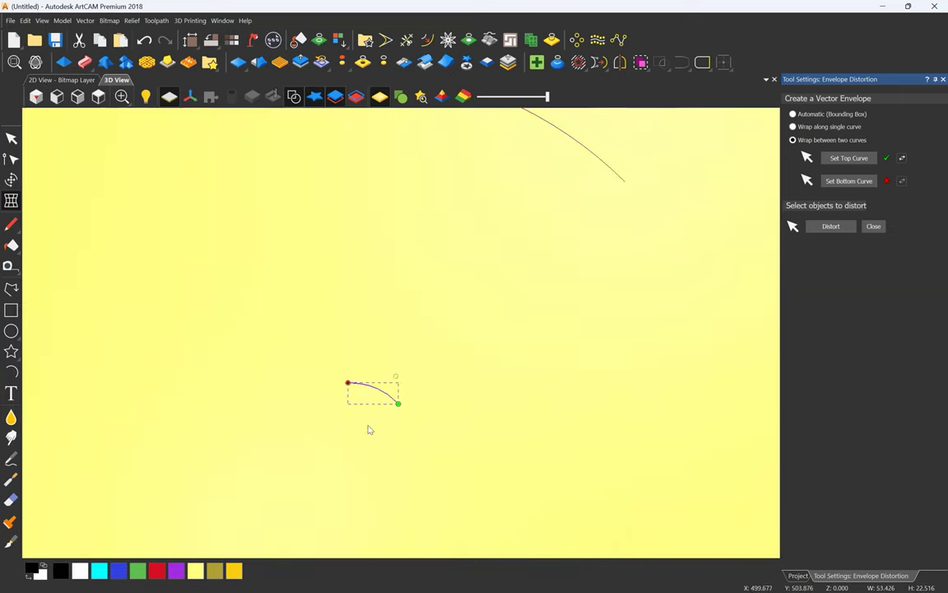
left_click(845, 180)
scroll(393, 373, "up", 3)
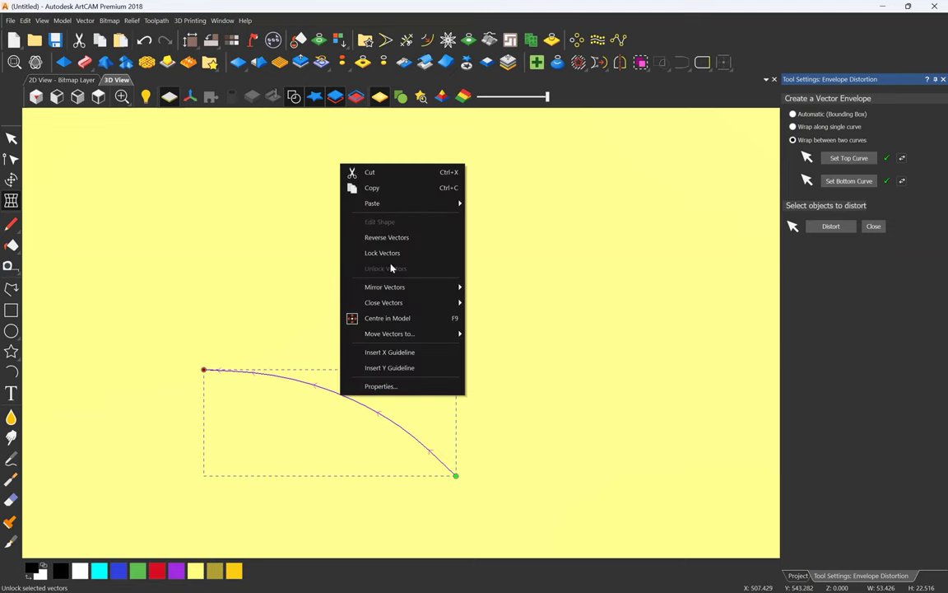
left_click(390, 237)
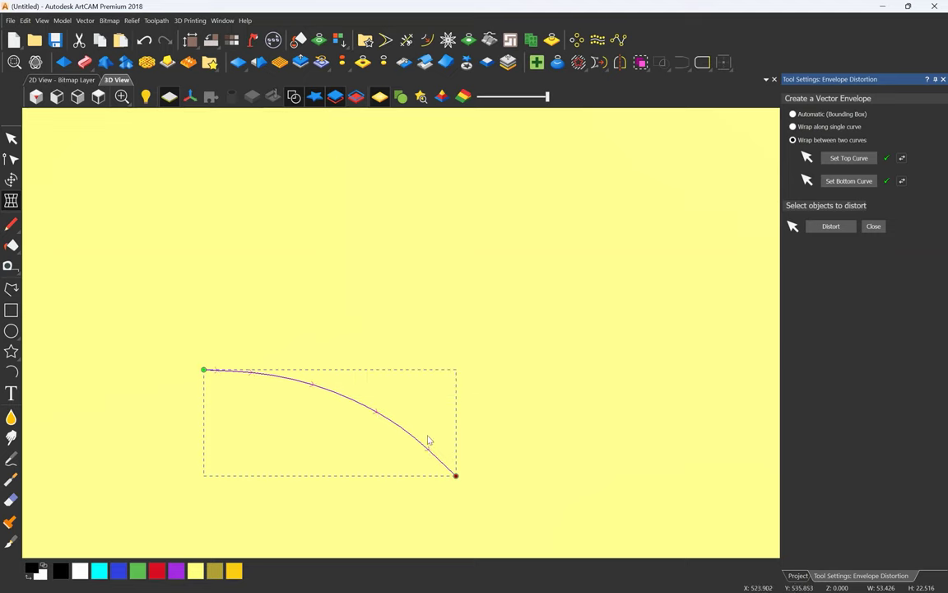
scroll(430, 393, "down", 6)
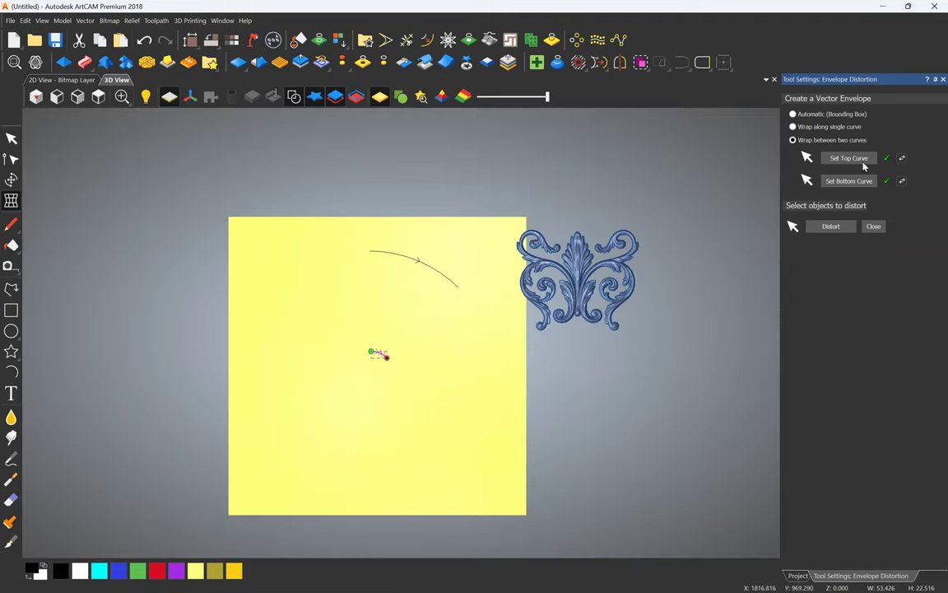
- Try to distort the f1 ornament between the outer and inner arcs
left_click(579, 261)
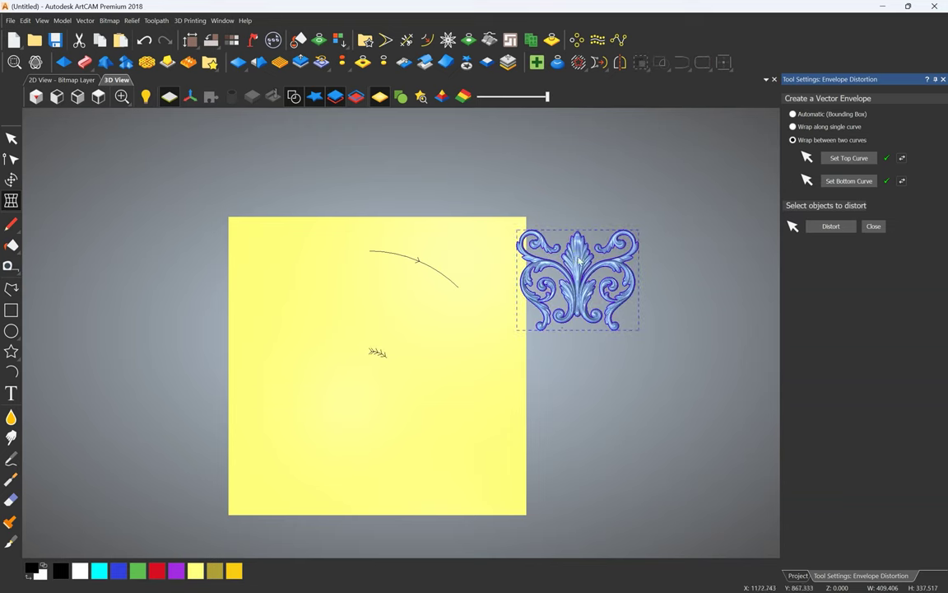
left_click(830, 228)
scroll(386, 360, "up", 5)
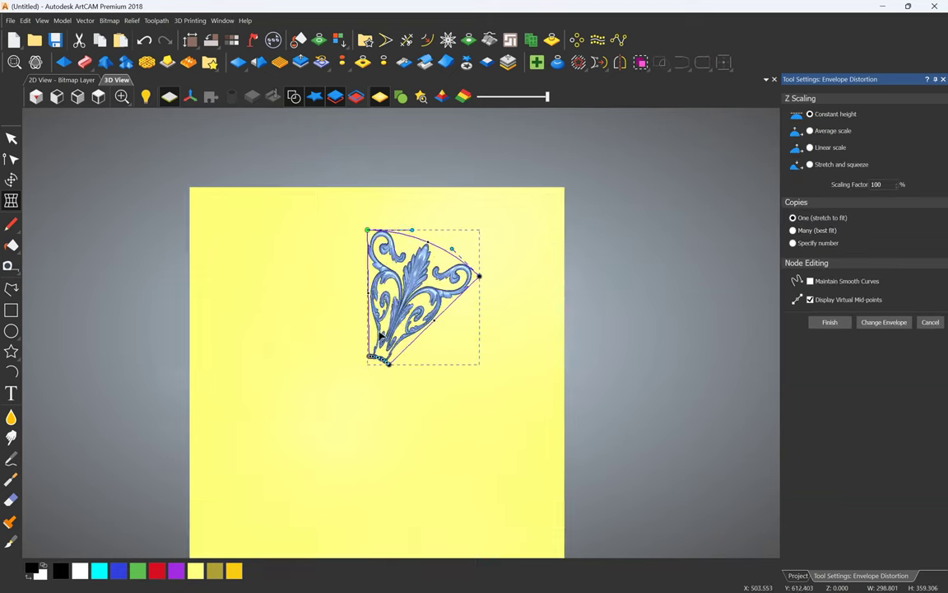
scroll(438, 225, "up", 2)
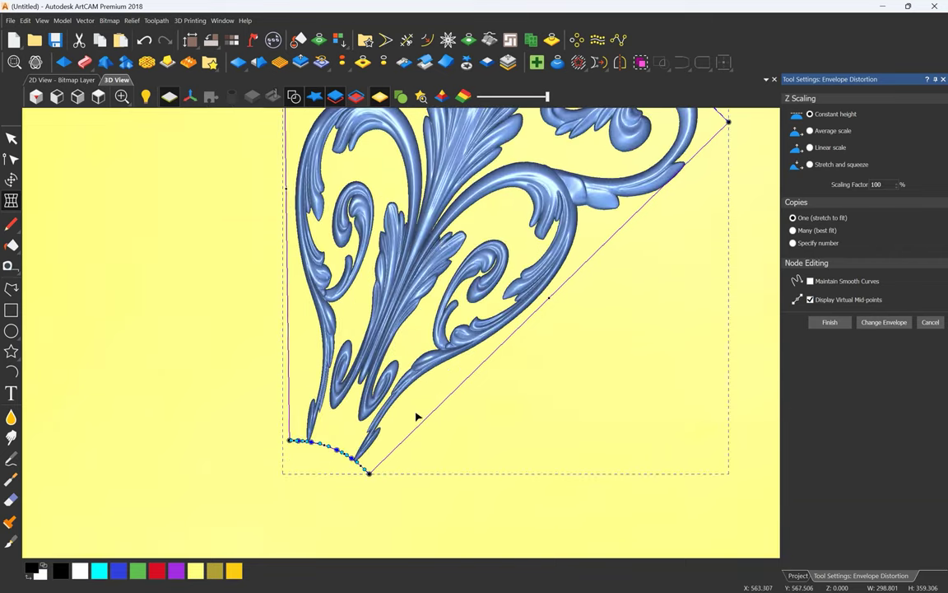
scroll(418, 415, "down", 3)
scroll(455, 201, "up", 2)
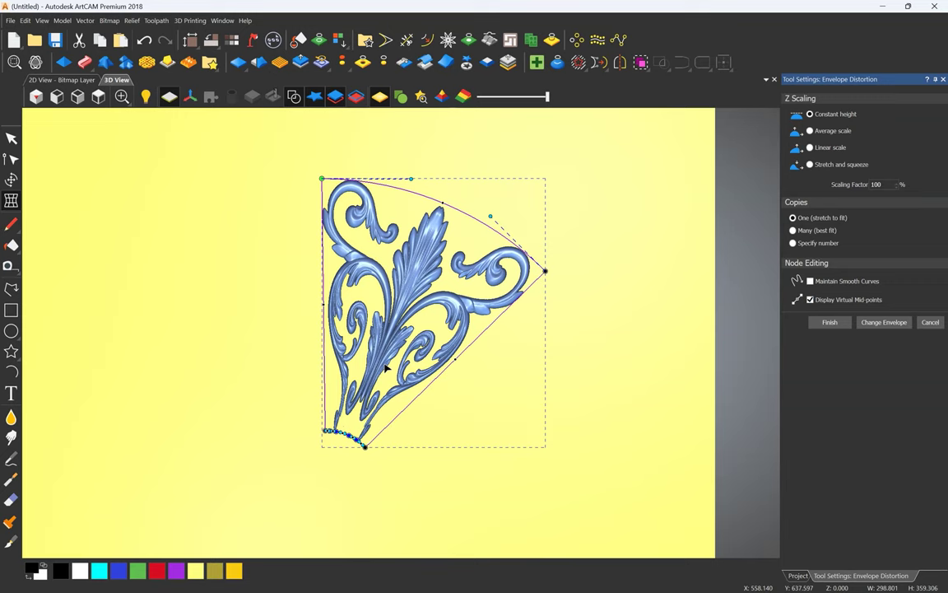
left_click(931, 322)
- Offset the outer arc inward to create a smaller parallel arc about 259 x 107 mm overall, keeping the original
left_click(304, 404)
left_click_drag(508, 211, 328, 239)
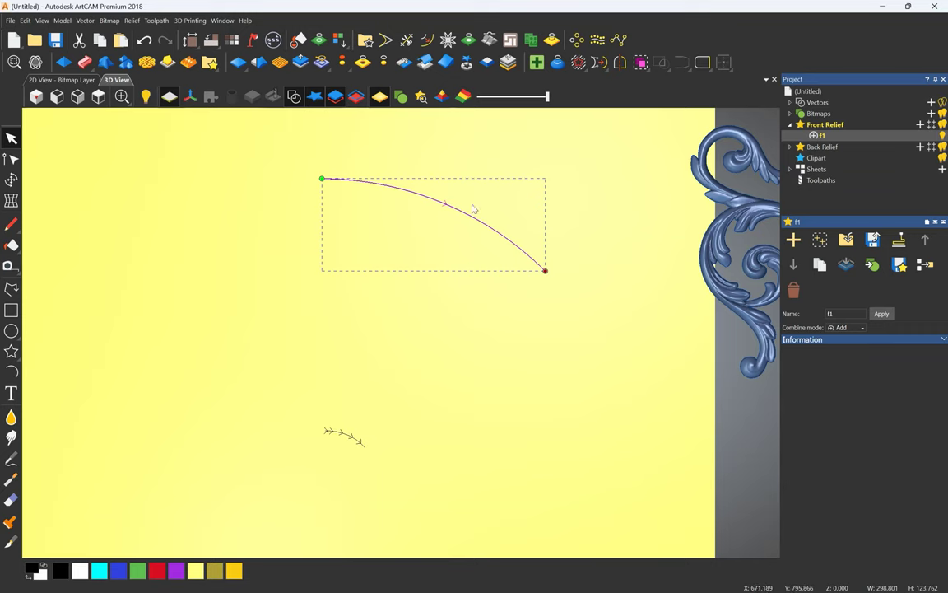
left_click(427, 39)
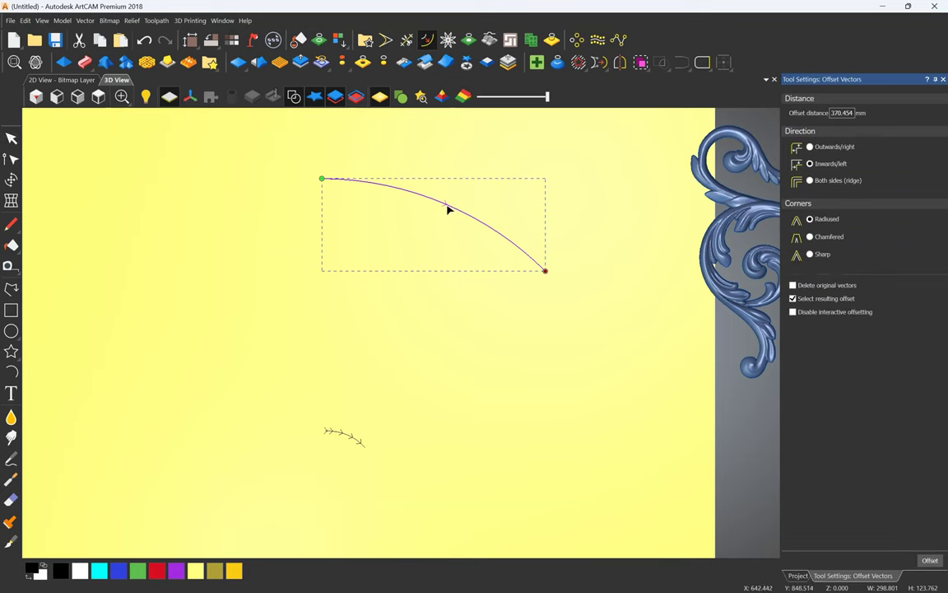
left_click_drag(447, 211, 434, 246)
- Distort the f1 ornament by envelope between two curves, using the new offset arc as the top curve
left_click(11, 201)
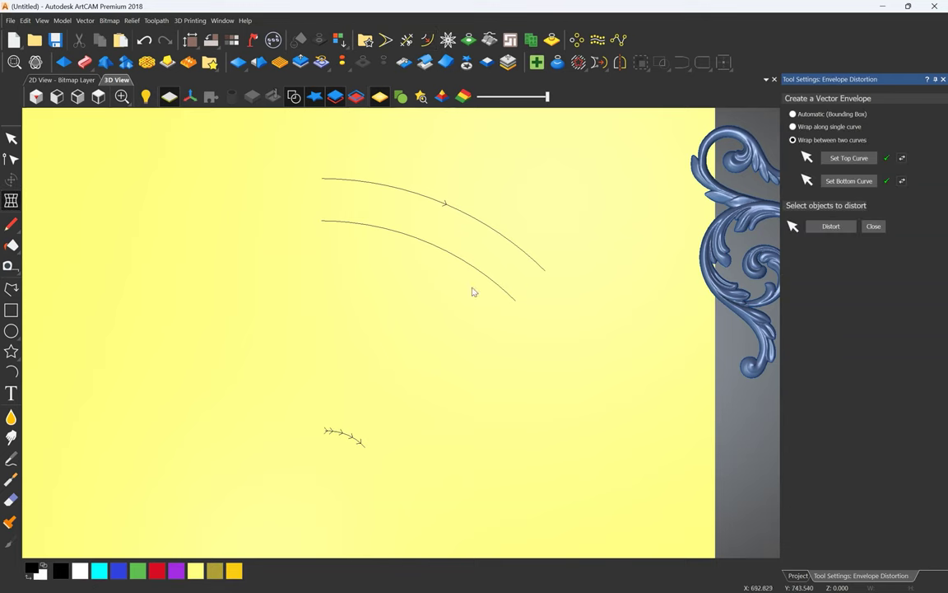
left_click(417, 241)
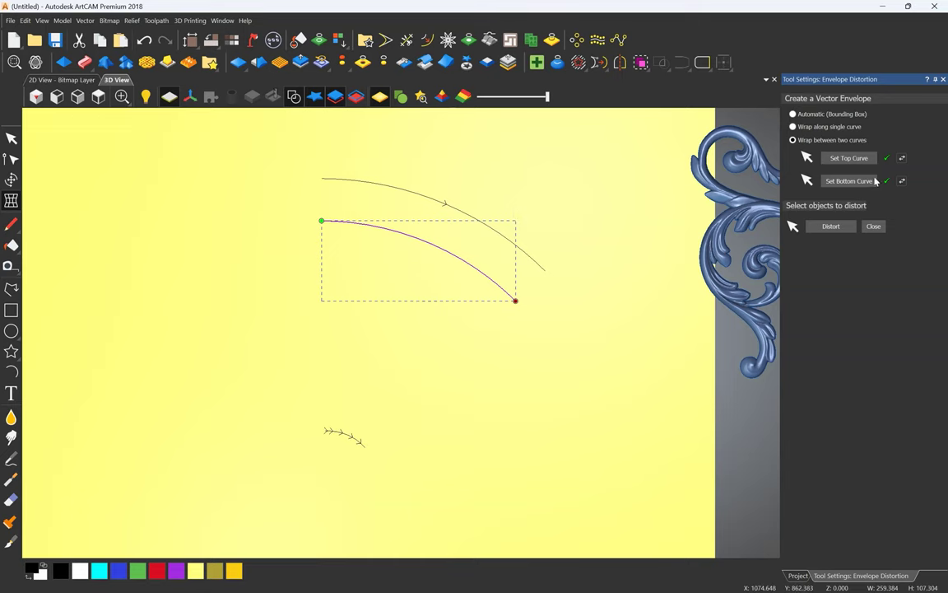
left_click(859, 160)
left_click(715, 266)
scroll(445, 325, "down", 1)
scroll(443, 326, "down", 1)
left_click(829, 227)
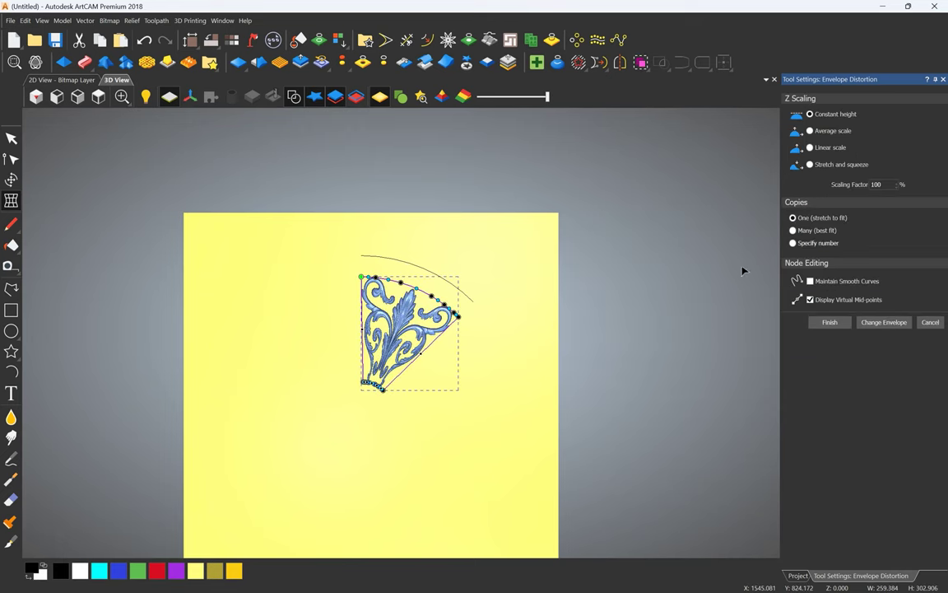
- Move the envelope's two outer corner nodes slightly outward along the arc to widen the ornament's outer end
scroll(427, 327, "up", 2)
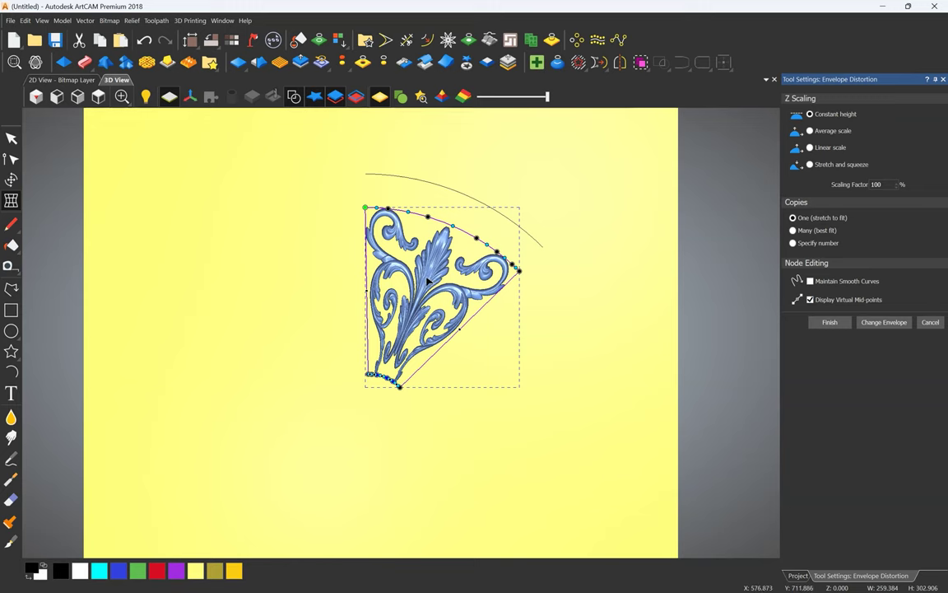
scroll(527, 276, "up", 3)
left_click_drag(542, 280, 545, 283)
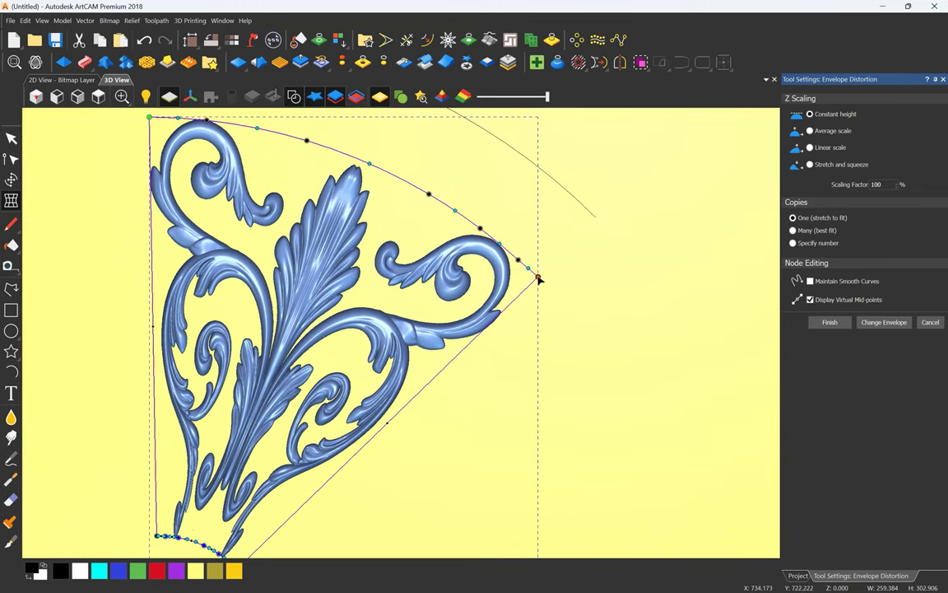
left_click_drag(545, 283, 545, 283)
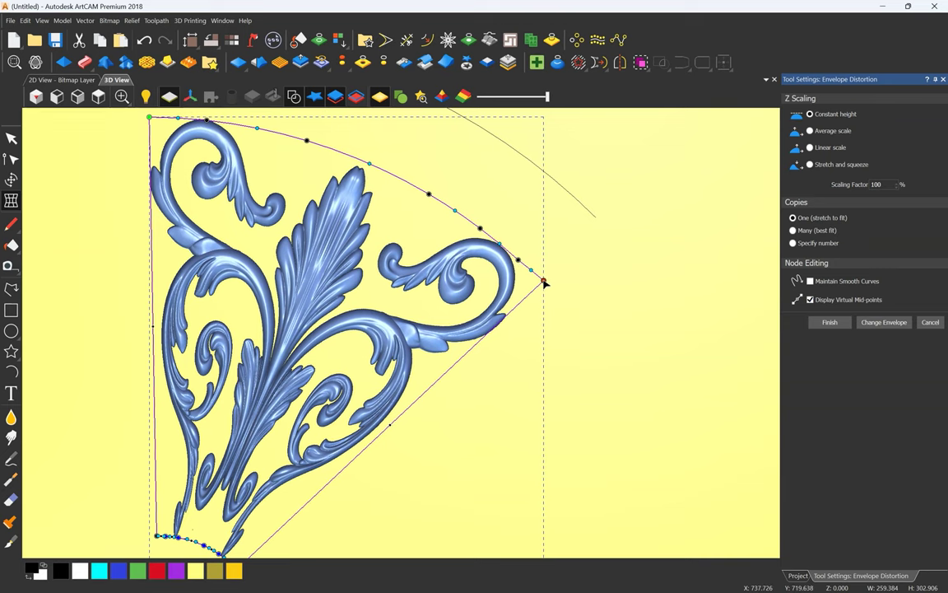
scroll(621, 298, "down", 2)
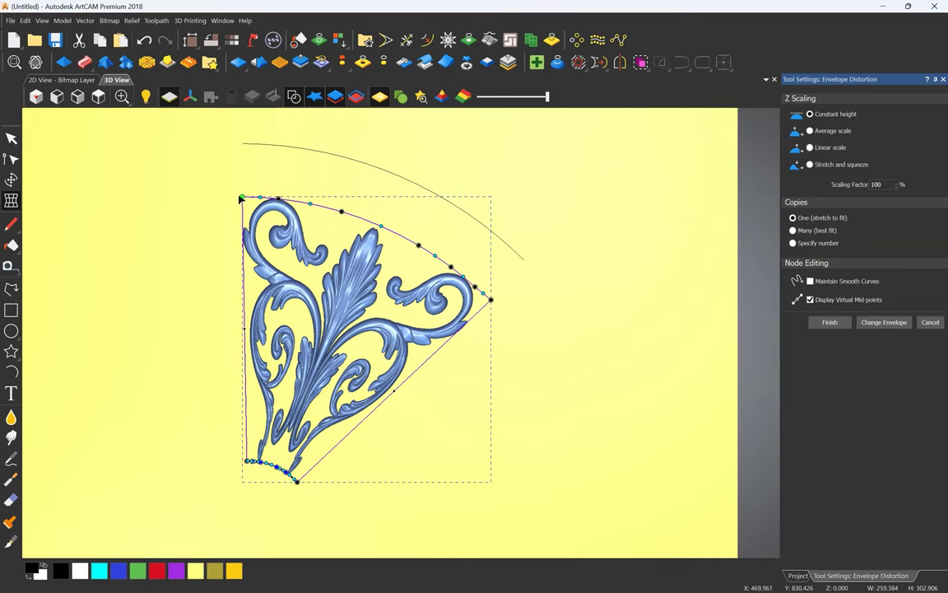
left_click_drag(240, 195, 237, 196)
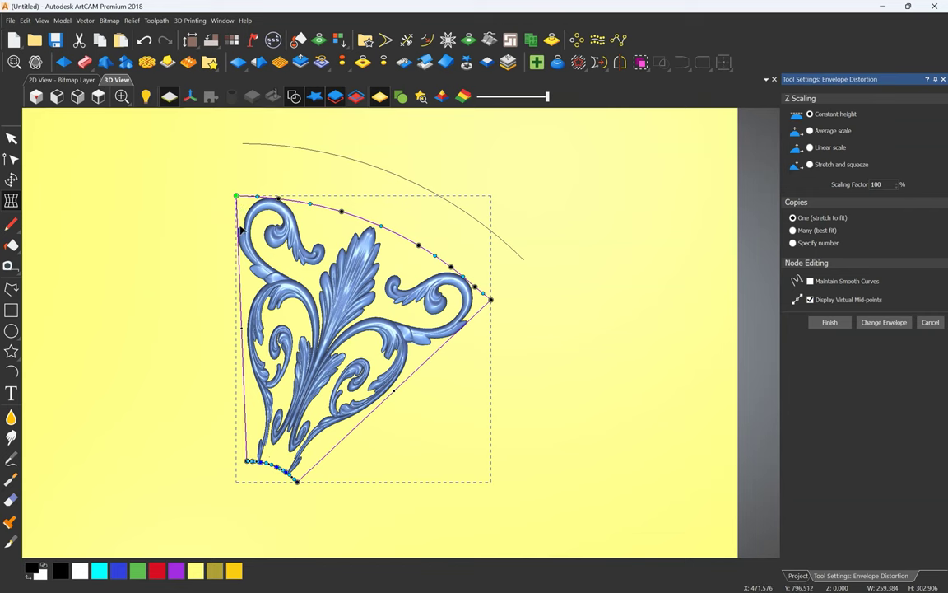
- Insert a node midway along each straight side of the envelope and pull both slightly outward to widen the ornament's middle
scroll(380, 448, "up", 3)
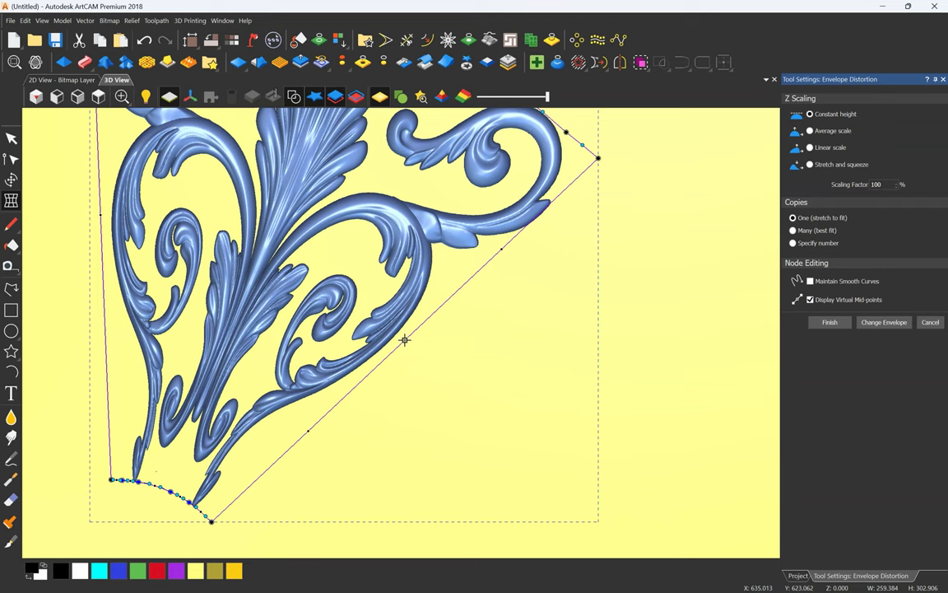
left_click(404, 339)
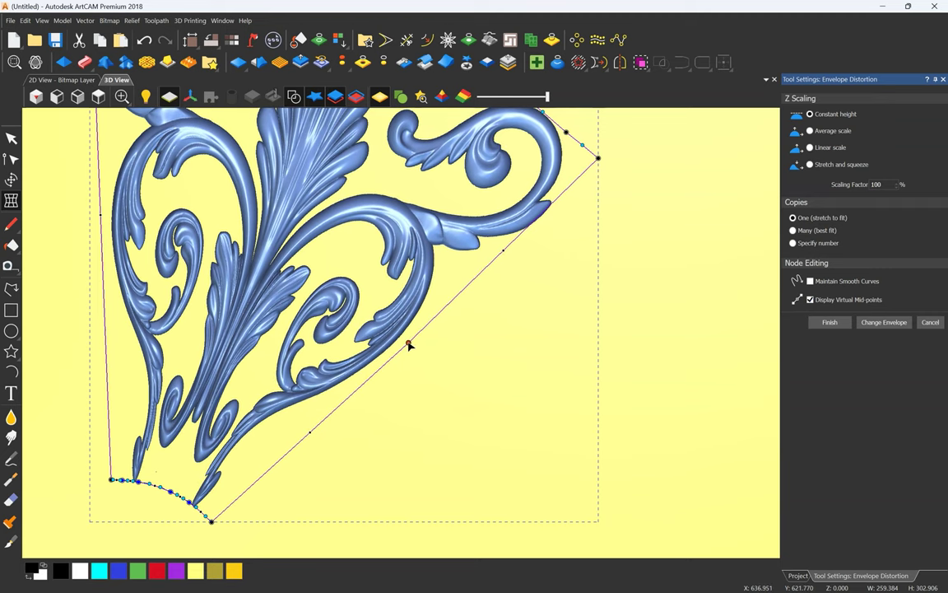
left_click_drag(409, 346, 418, 350)
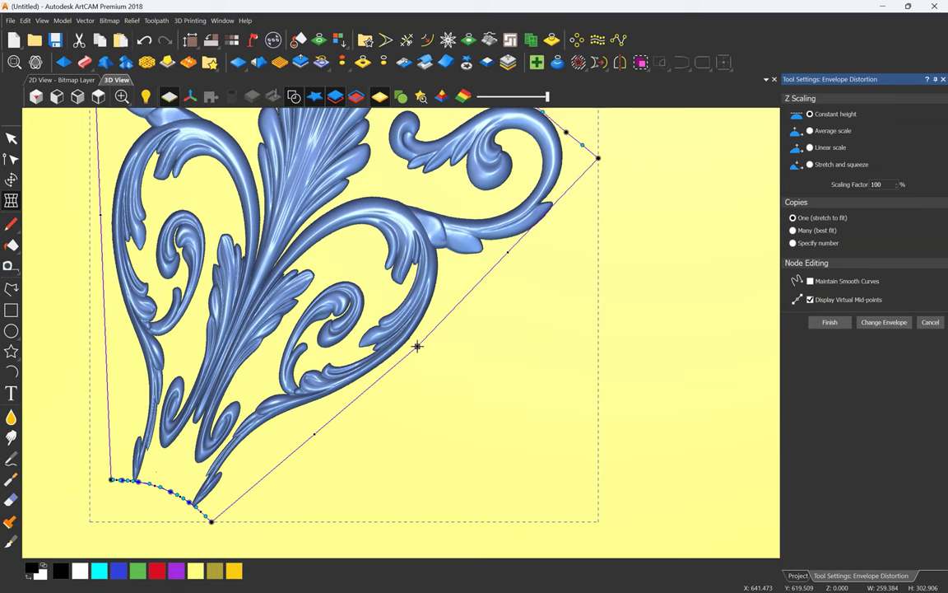
scroll(292, 288, "down", 2)
scroll(171, 288, "up", 3)
left_click_drag(254, 225, 244, 229)
scroll(245, 229, "down", 2)
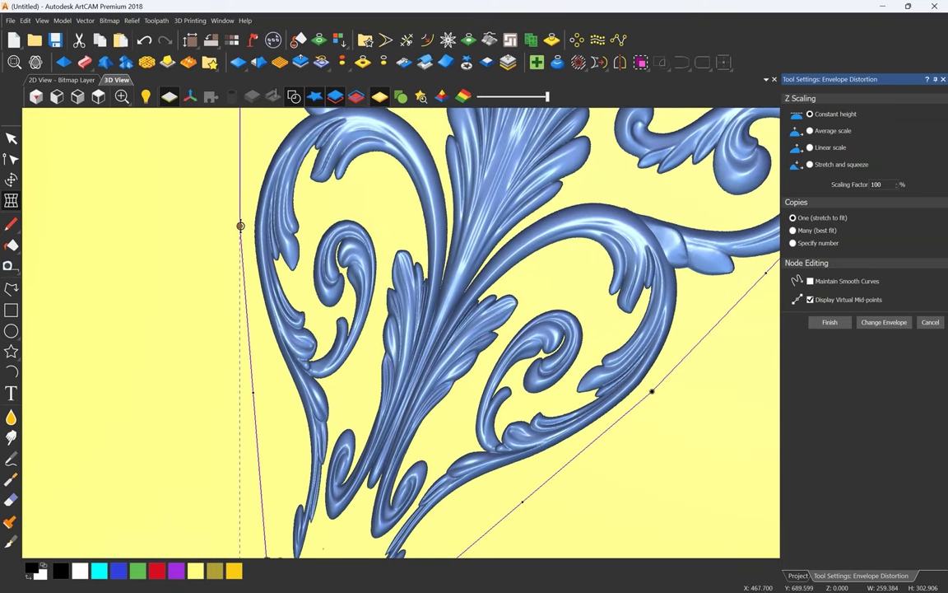
scroll(535, 382, "down", 3)
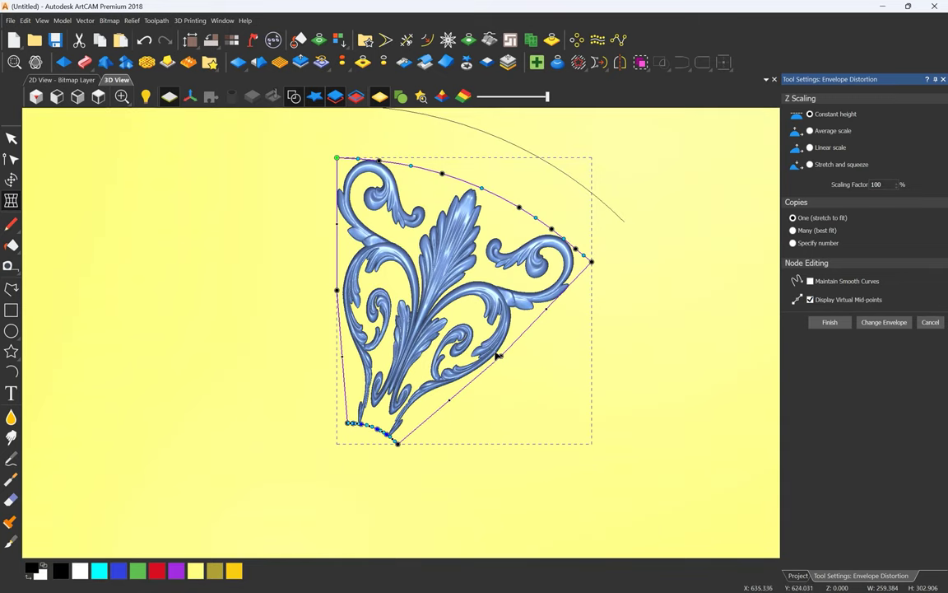
left_click_drag(500, 355, 502, 360)
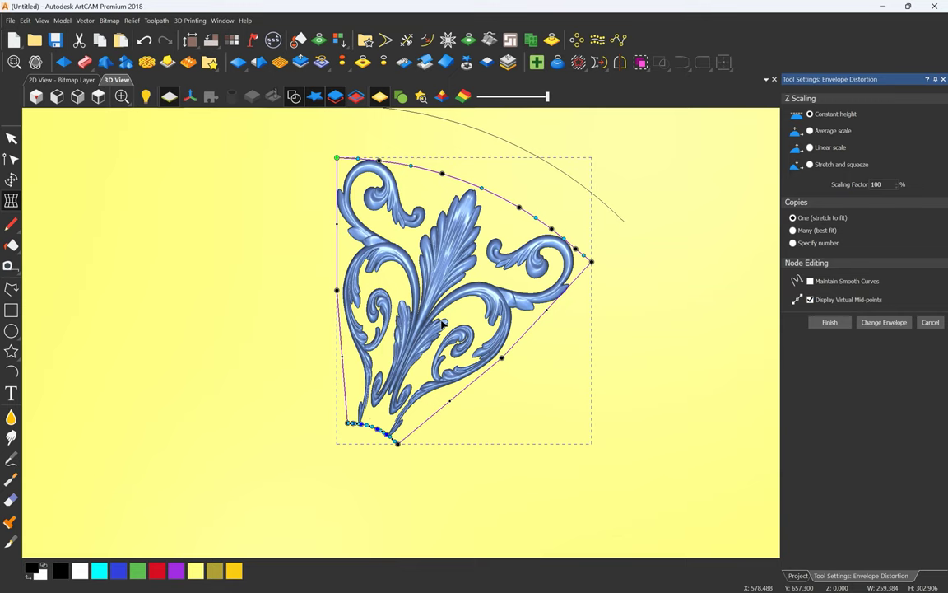
- Finish the envelope distortion with constant height and a single stretched copy, and deselect the ornament
left_click(830, 323)
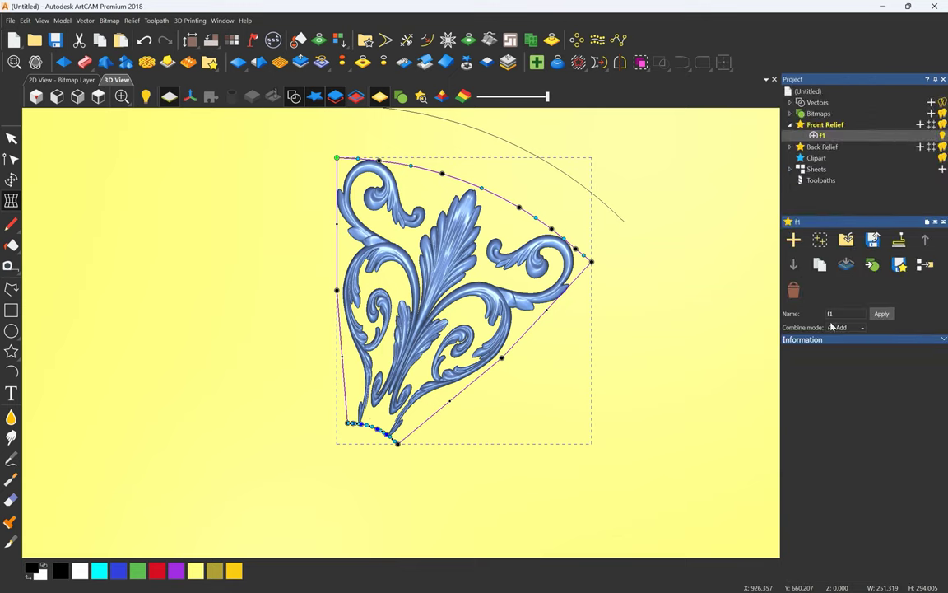
left_click(631, 302)
scroll(404, 332, "down", 3)
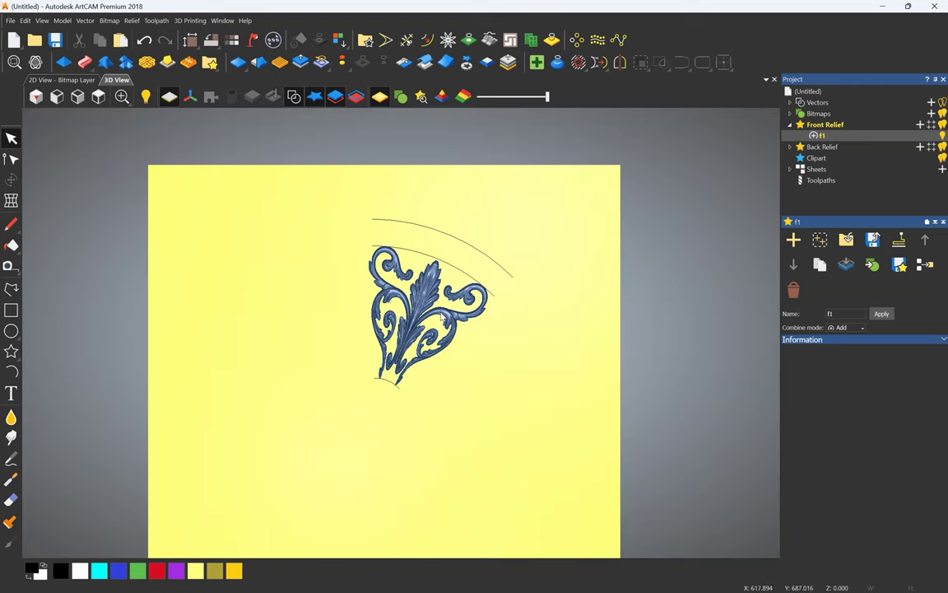
scroll(445, 300, "up", 1)
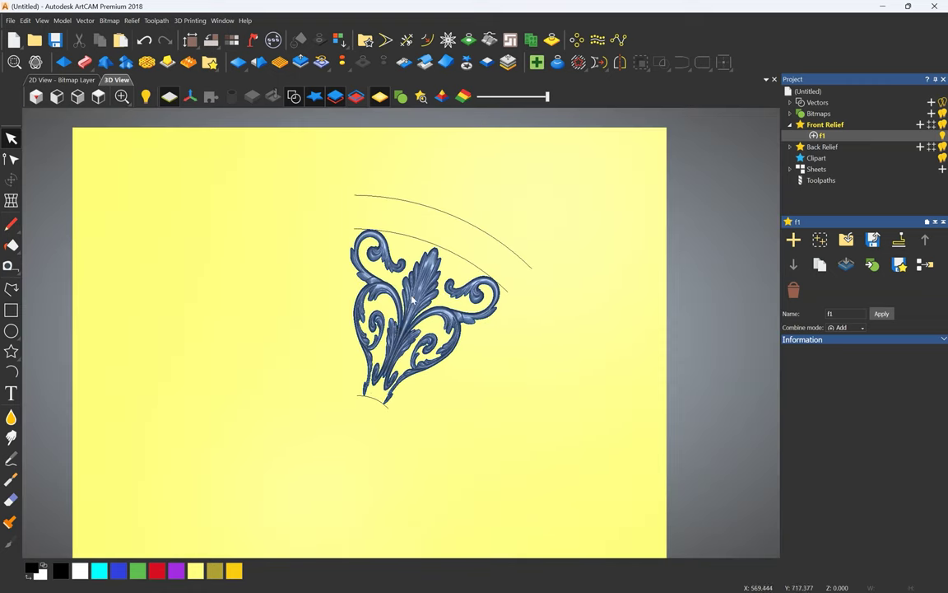
- Rotate-copy the f1 ornament around the ring's centre as 8 objects over a total angle of 360 degrees, and deselect the copies
left_click(577, 41)
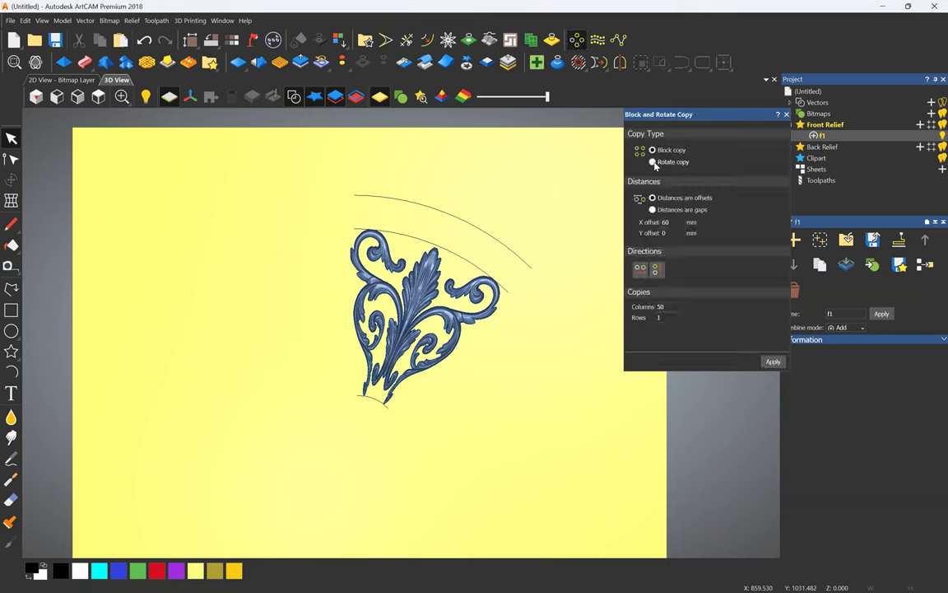
left_click(653, 162)
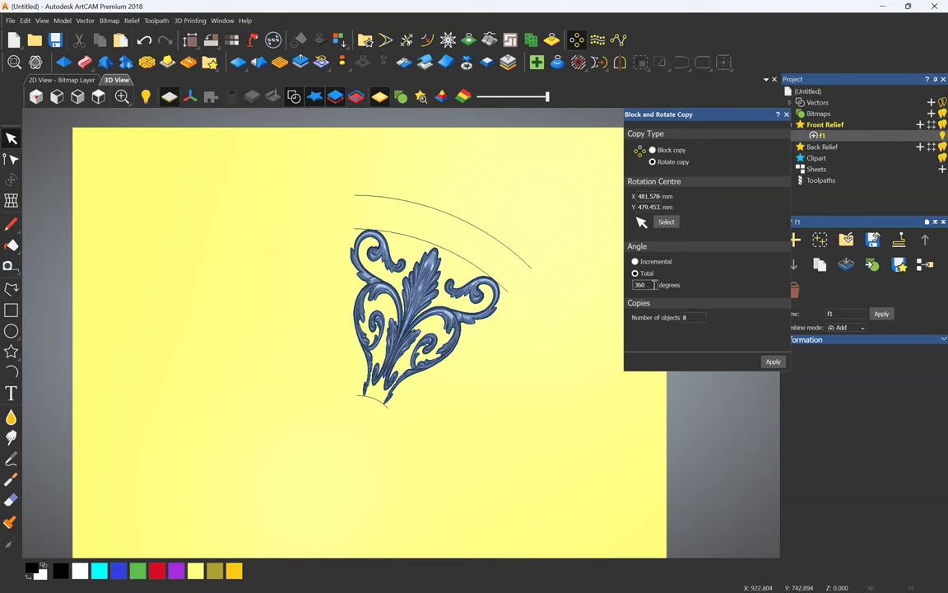
key("Return")
scroll(447, 360, "down", 3)
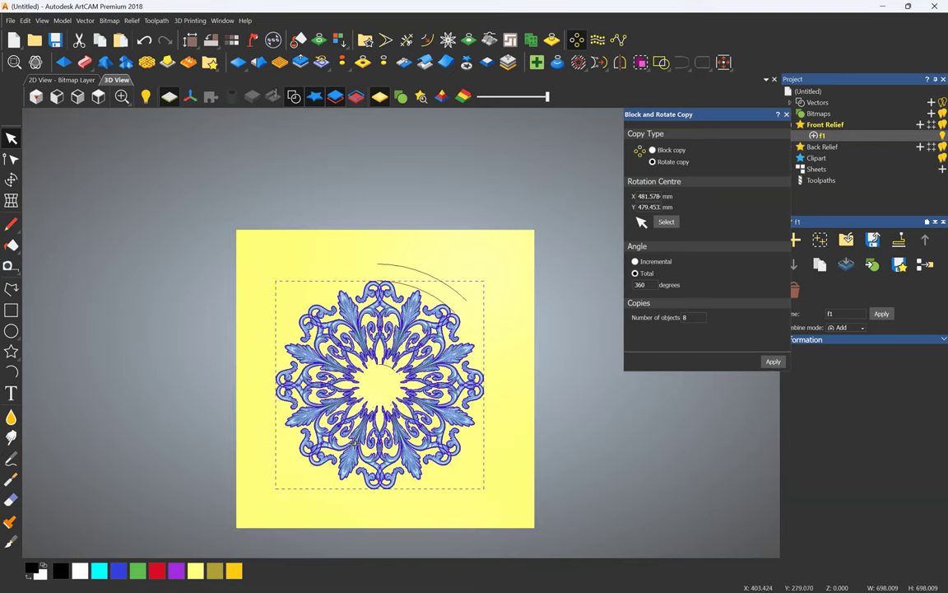
scroll(358, 442, "up", 3)
scroll(442, 430, "up", 1)
scroll(403, 335, "down", 2)
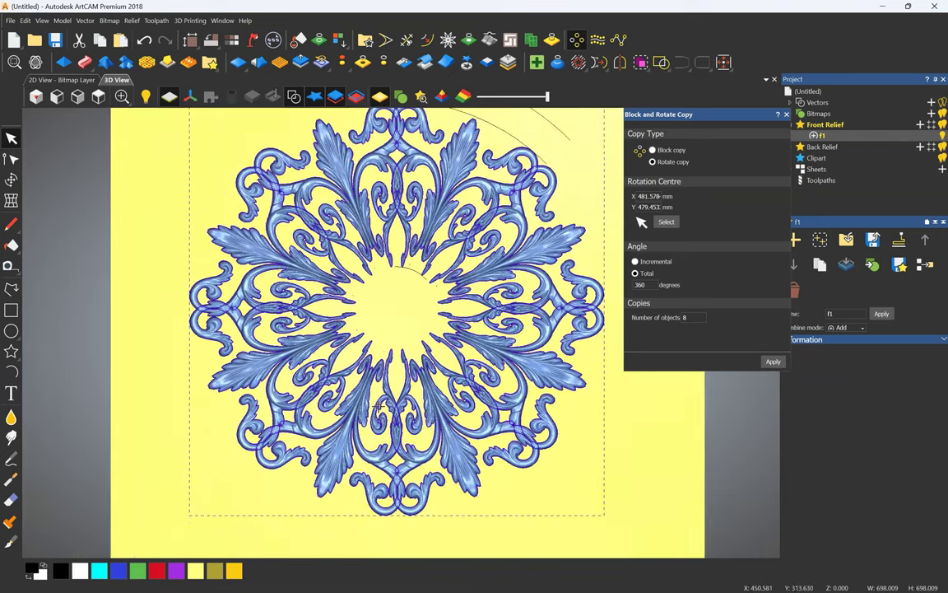
left_click(787, 115)
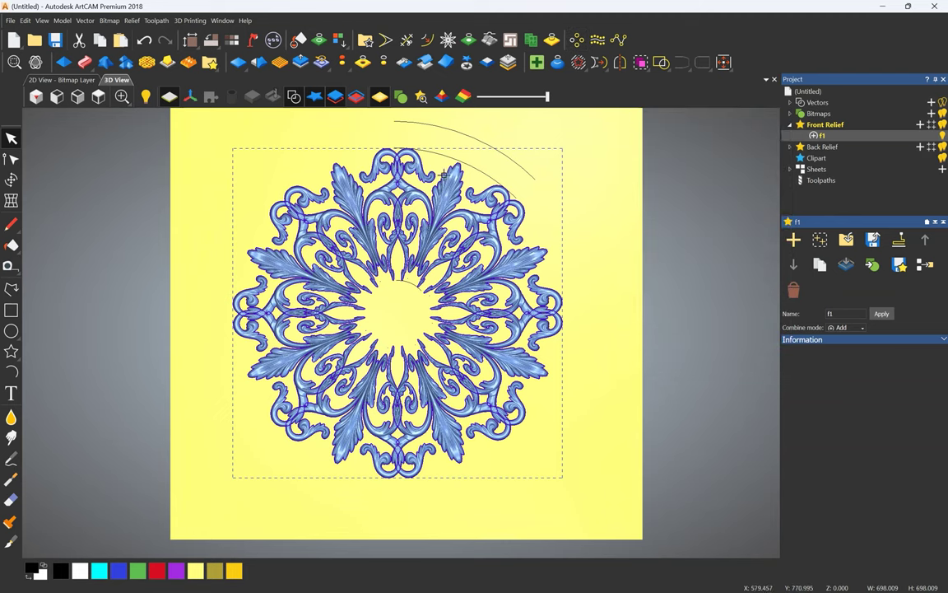
left_click(612, 277)
scroll(463, 377, "down", 2)
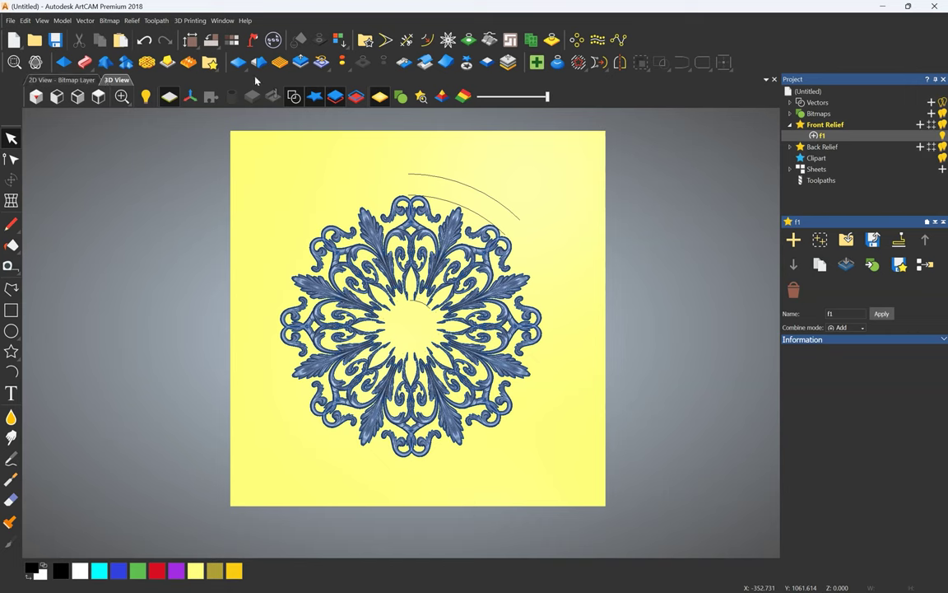
- Insert the ornamental flower clipart from the 3DModelClub relief library and place it at the centre of the ornament ring
left_click(210, 63)
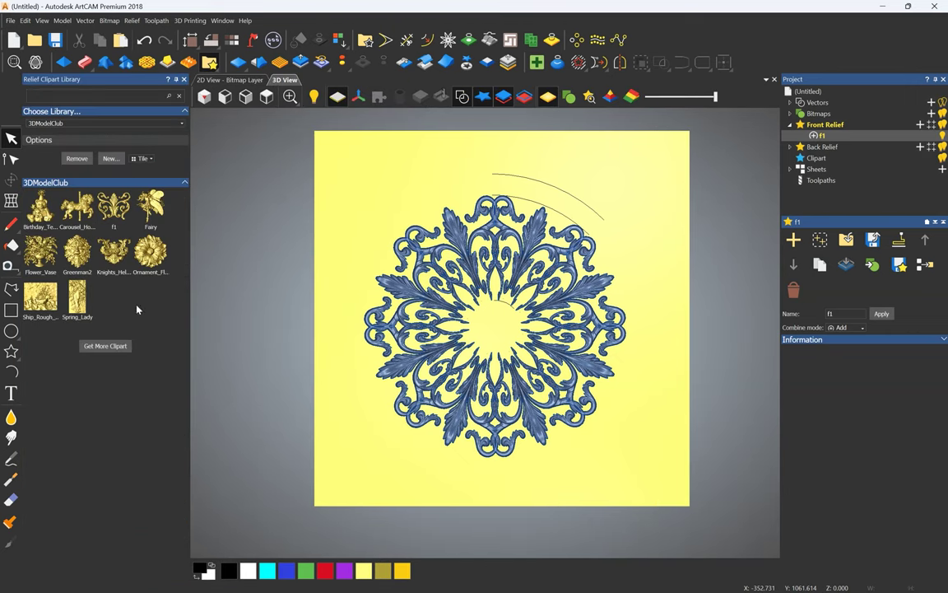
left_click(156, 258)
left_click(37, 273)
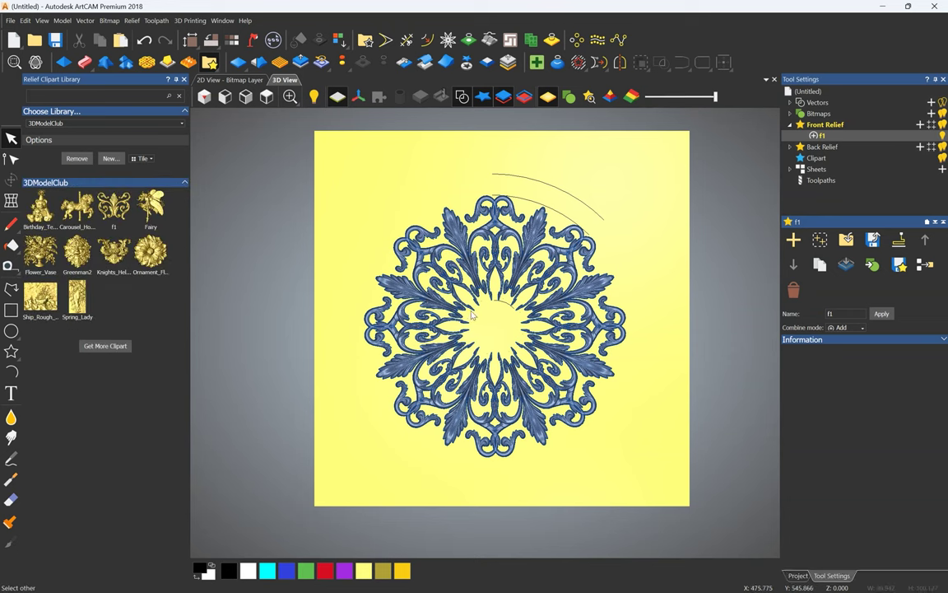
left_click_drag(346, 491, 501, 332)
- Enlarge the flower to about 188 mm wide, centre it over the ornaments' inner tips, and close the clipart library
scroll(503, 336, "up", 3)
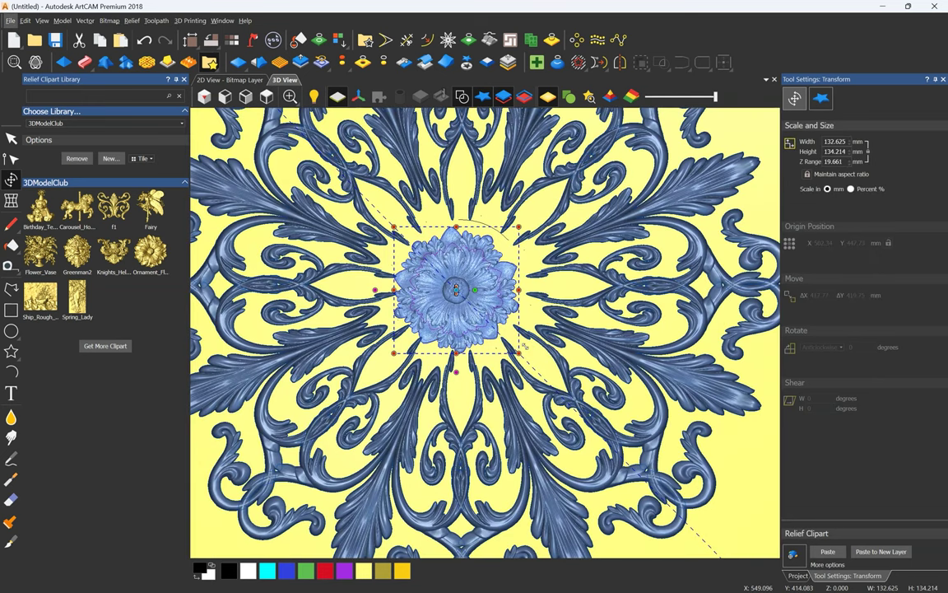
left_click_drag(525, 345, 537, 361)
left_click_drag(509, 298, 516, 298)
left_click_drag(540, 368, 554, 382, "alt")
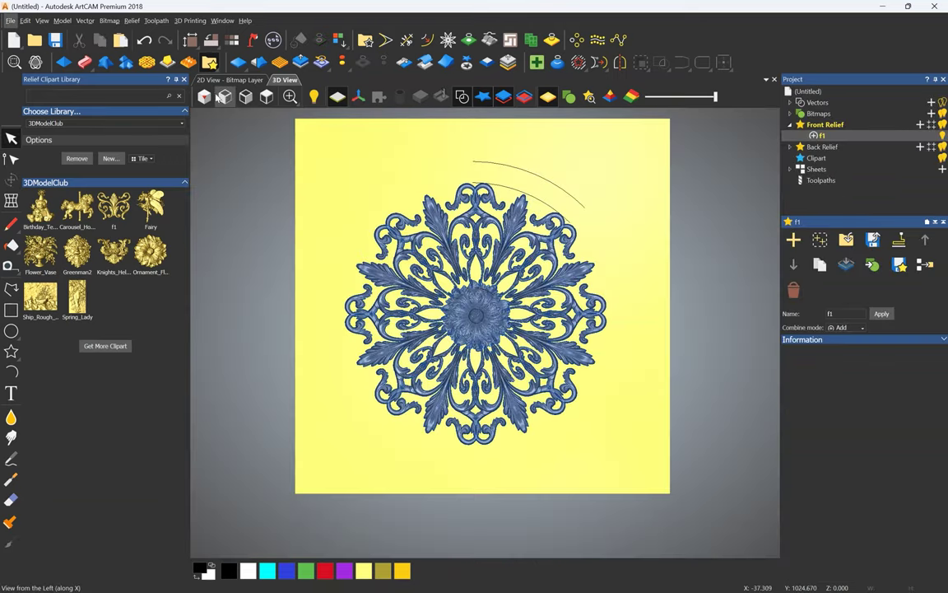
left_click(184, 79)
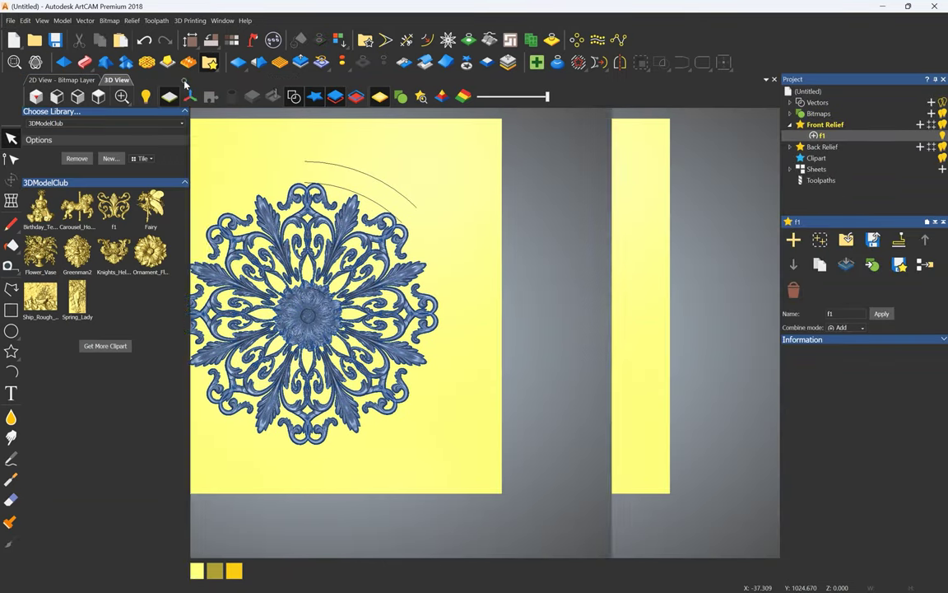
- Inspect the rosette in isometric view and check the Z range of one ornament copy
scroll(384, 217, "up", 3)
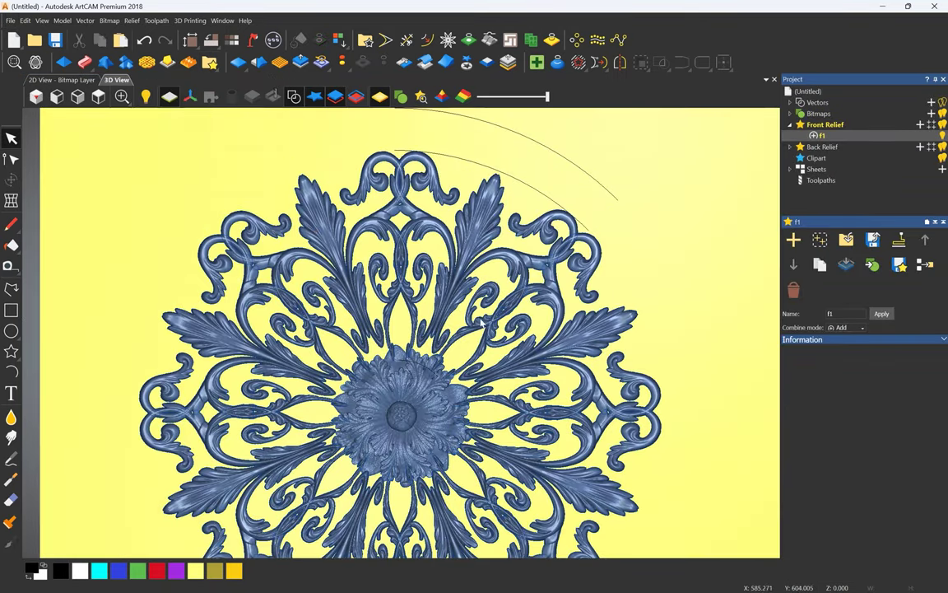
scroll(402, 335, "down", 2)
left_click(36, 97)
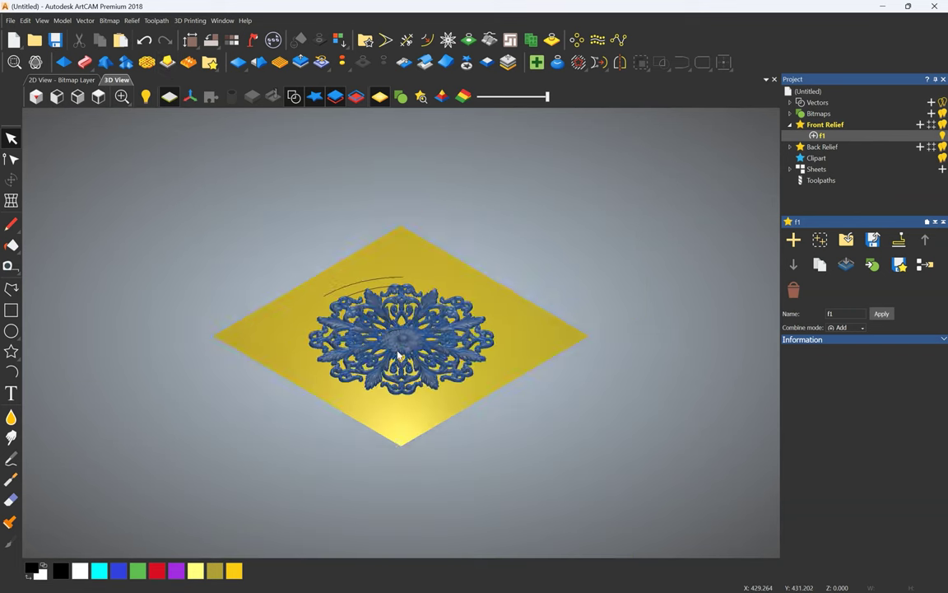
scroll(330, 403, "up", 4)
left_click(329, 404)
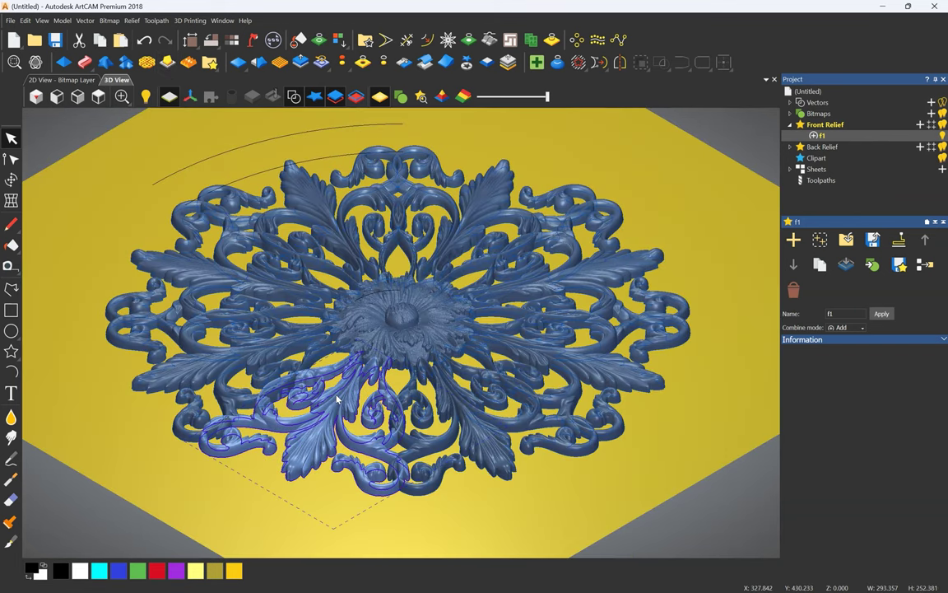
left_click(337, 398)
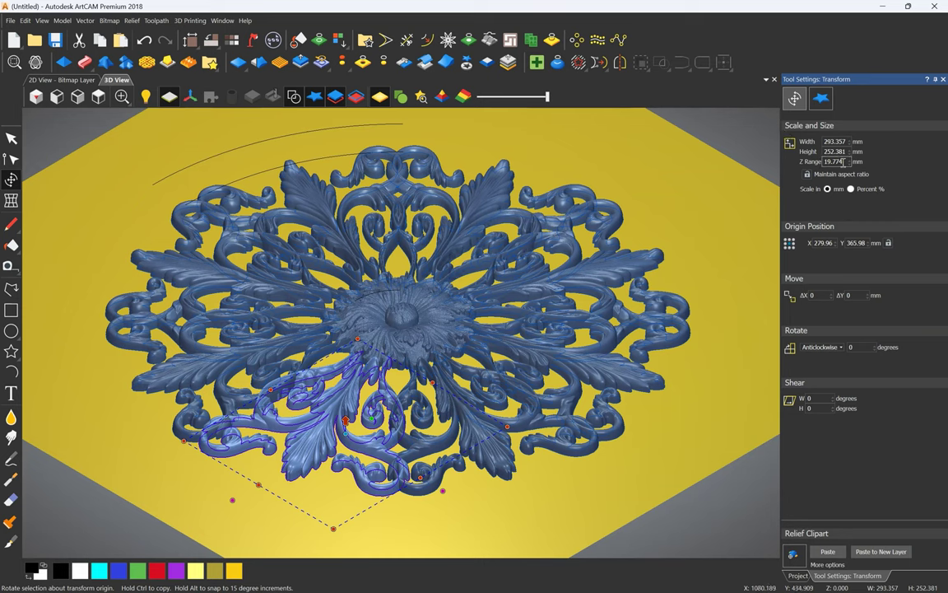
key("Escape")
- Set the central flower's Z range to 20 mm
left_click(424, 315)
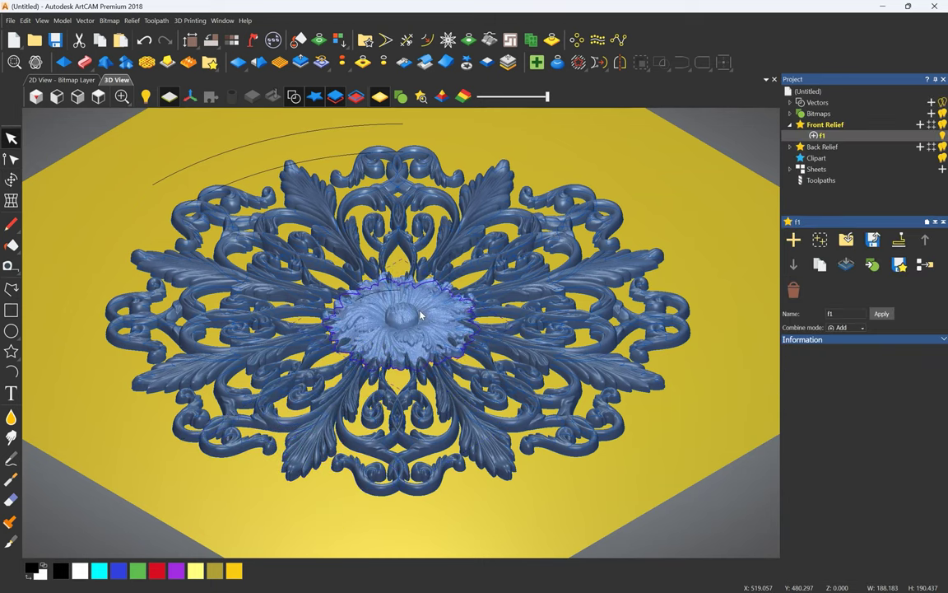
left_click(423, 314)
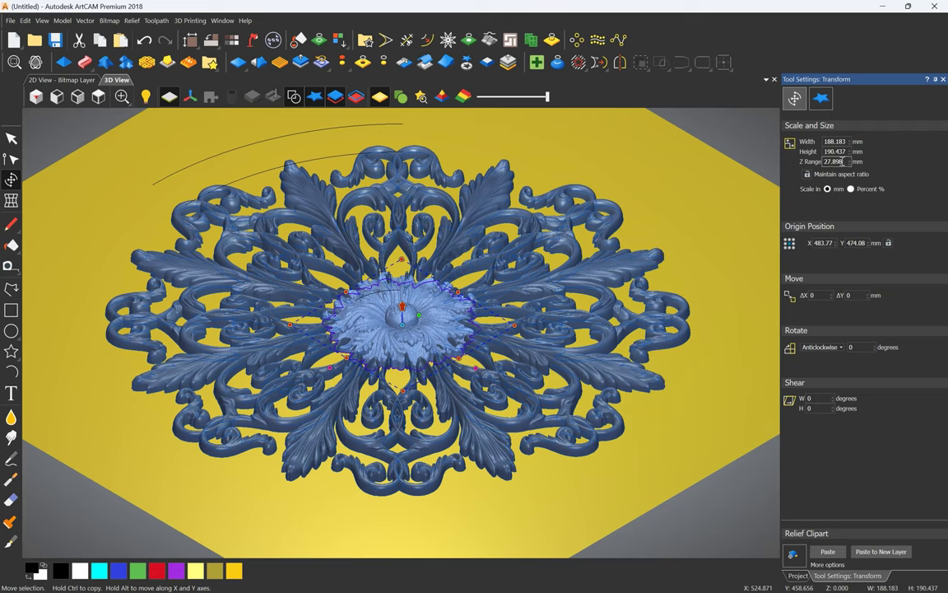
double_click(834, 161)
type("20")
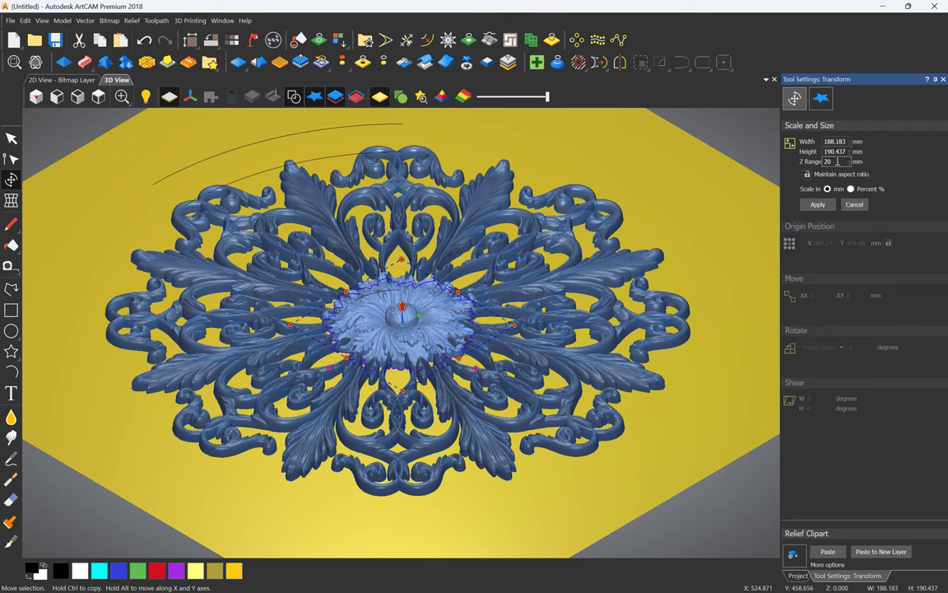
left_click(817, 205)
- Paste all ornament copies and the central flower into the f1 relief layer, and move the guide arcs beyond the model's right edge
left_click(98, 96)
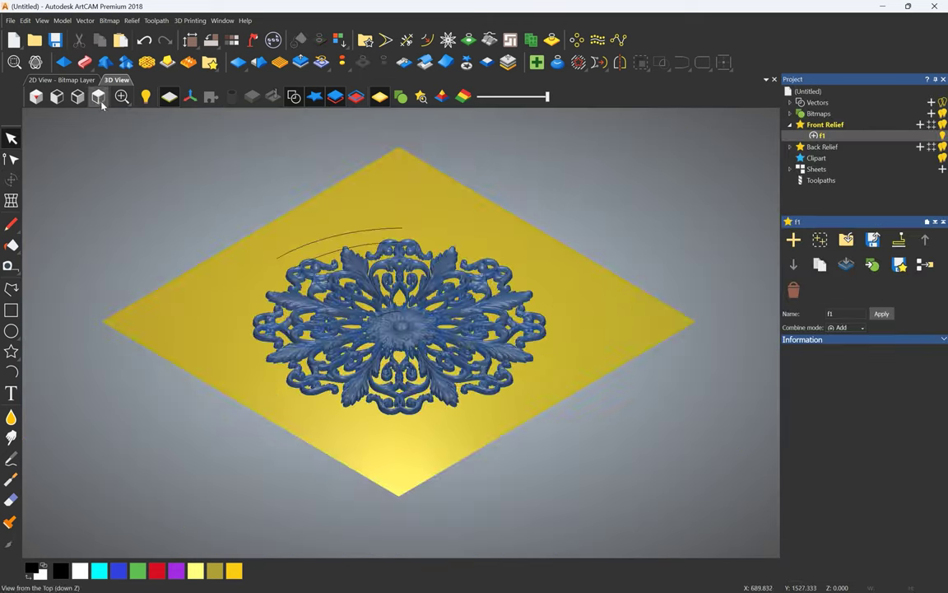
left_click(344, 278)
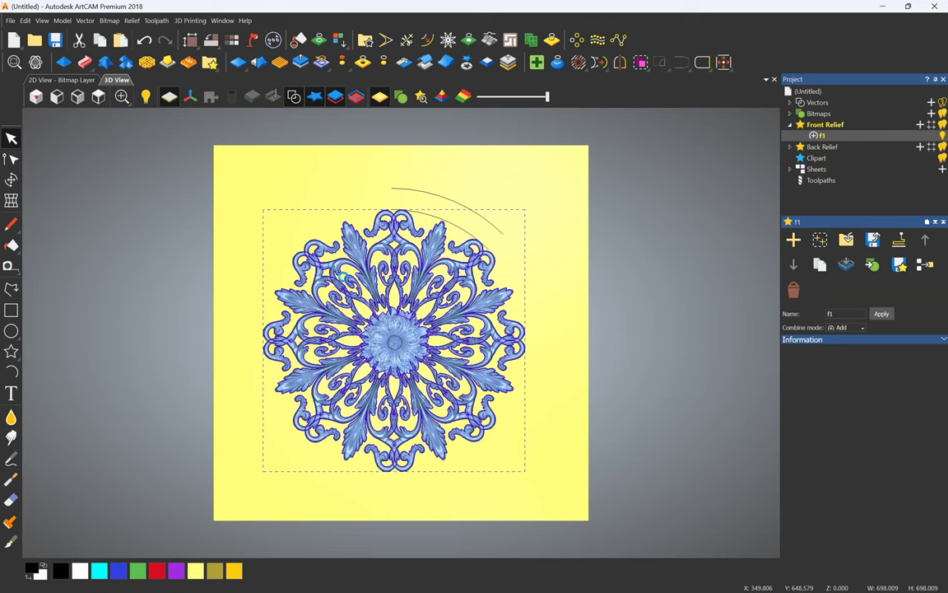
key("Escape")
left_click(415, 320)
left_click_drag(447, 323, 650, 368)
- Examine the finished rosette relief up close and from different angles, including the ornament joints and the central flower
scroll(387, 412, "up", 4)
scroll(404, 266, "down", 2)
scroll(441, 257, "up", 3)
scroll(441, 256, "down", 3)
left_click_drag(474, 380, 398, 366)
scroll(399, 366, "down", 2)
scroll(410, 365, "up", 2)
left_click_drag(461, 316, 470, 337)
scroll(470, 337, "down", 2)
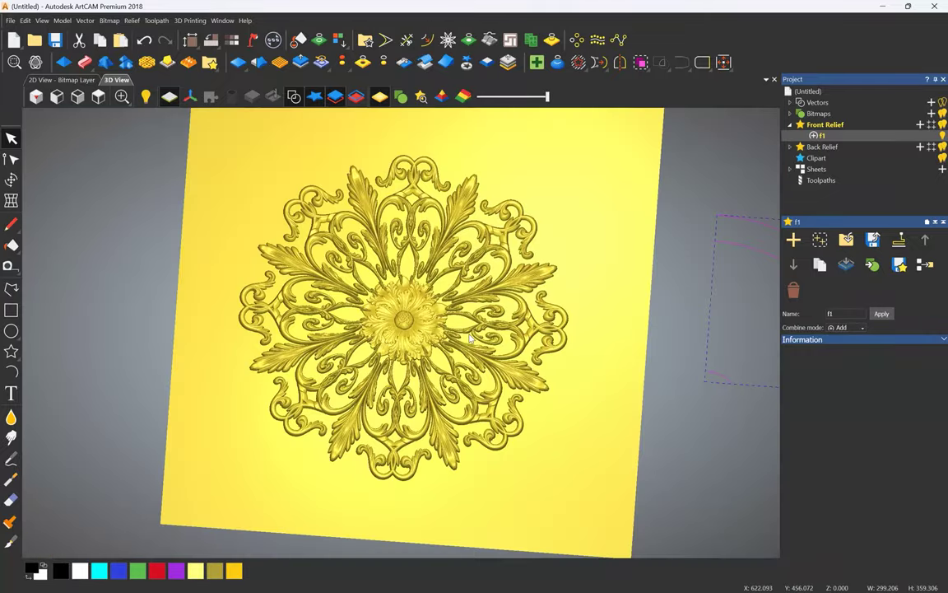